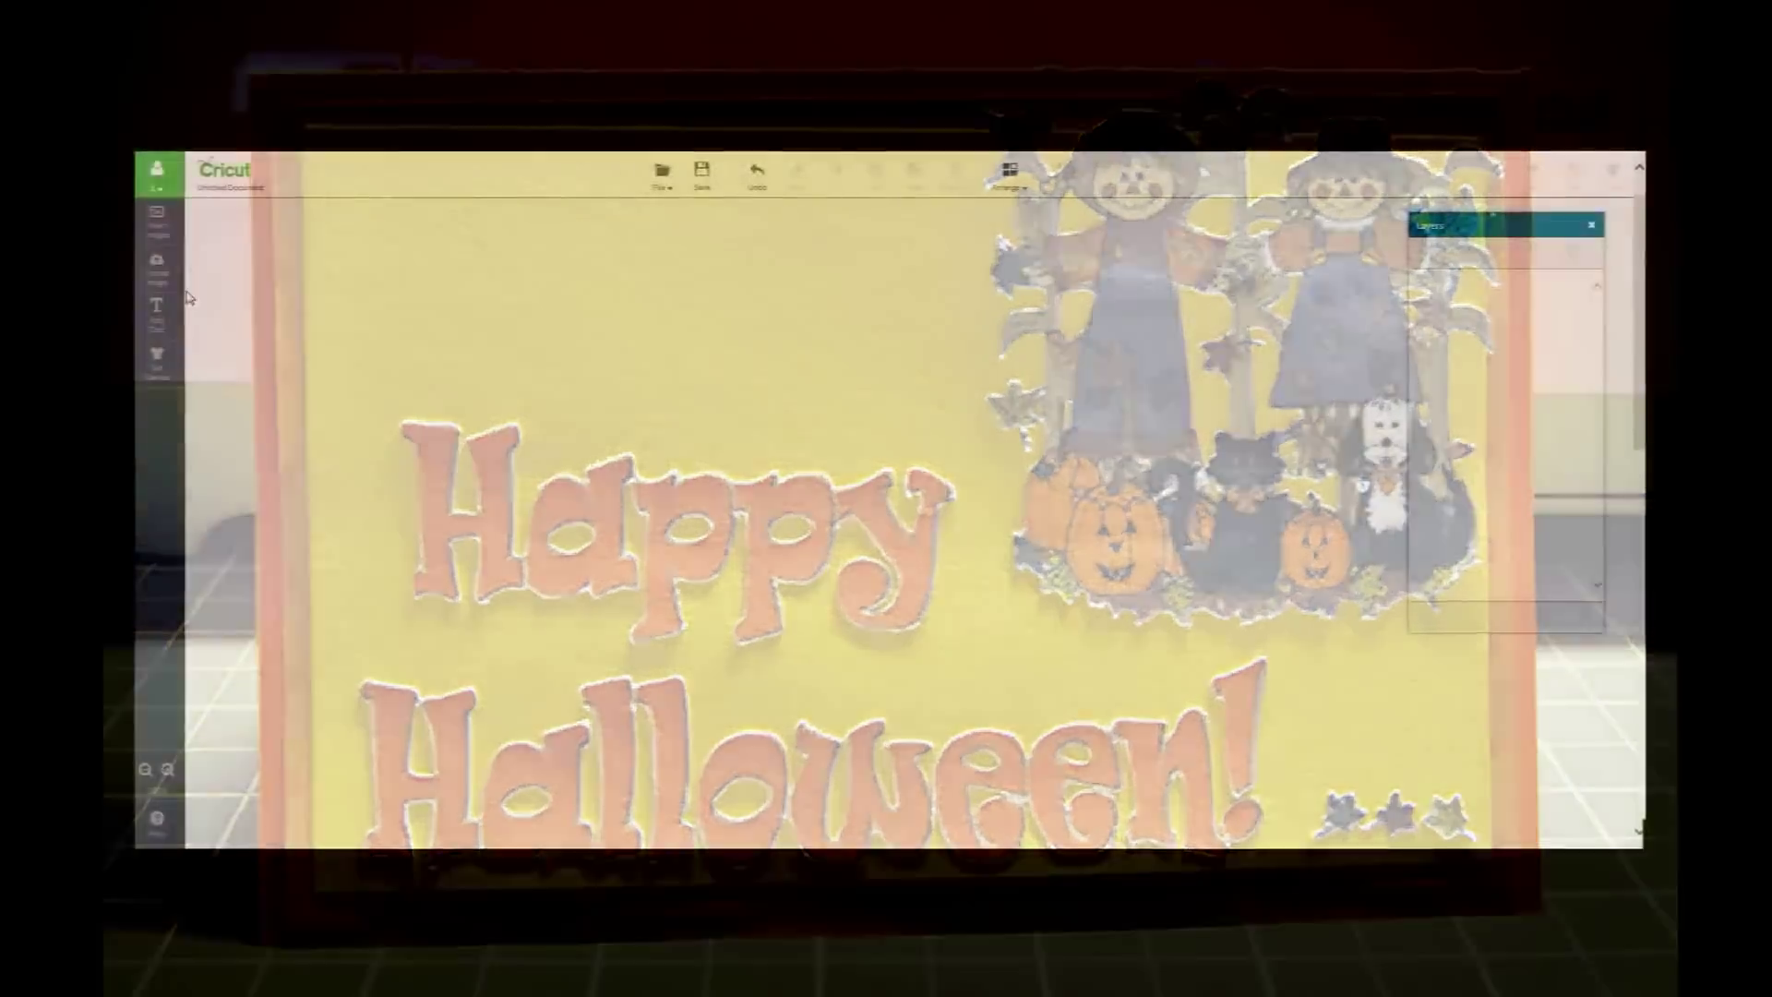
# - Upload the 0a41ab3f PNG frame as a complex image and continue to cleanup
pyautogui.click(153, 277)
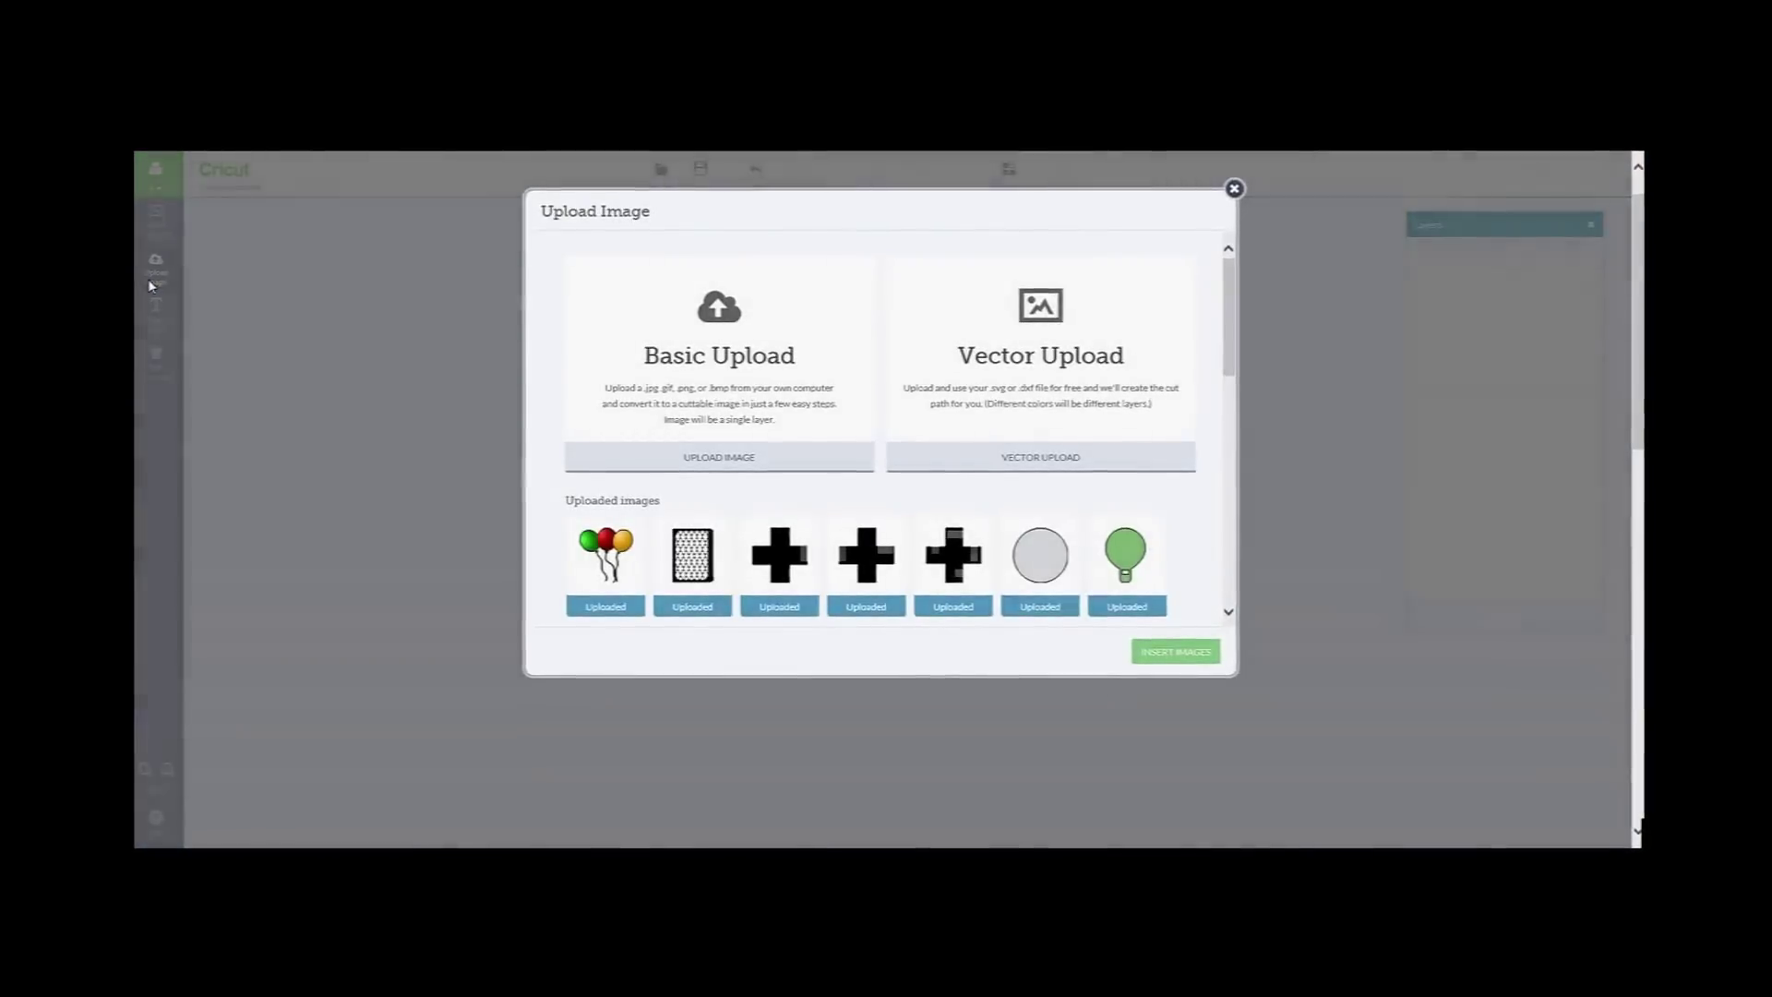
pyautogui.click(686, 458)
pyautogui.click(1139, 651)
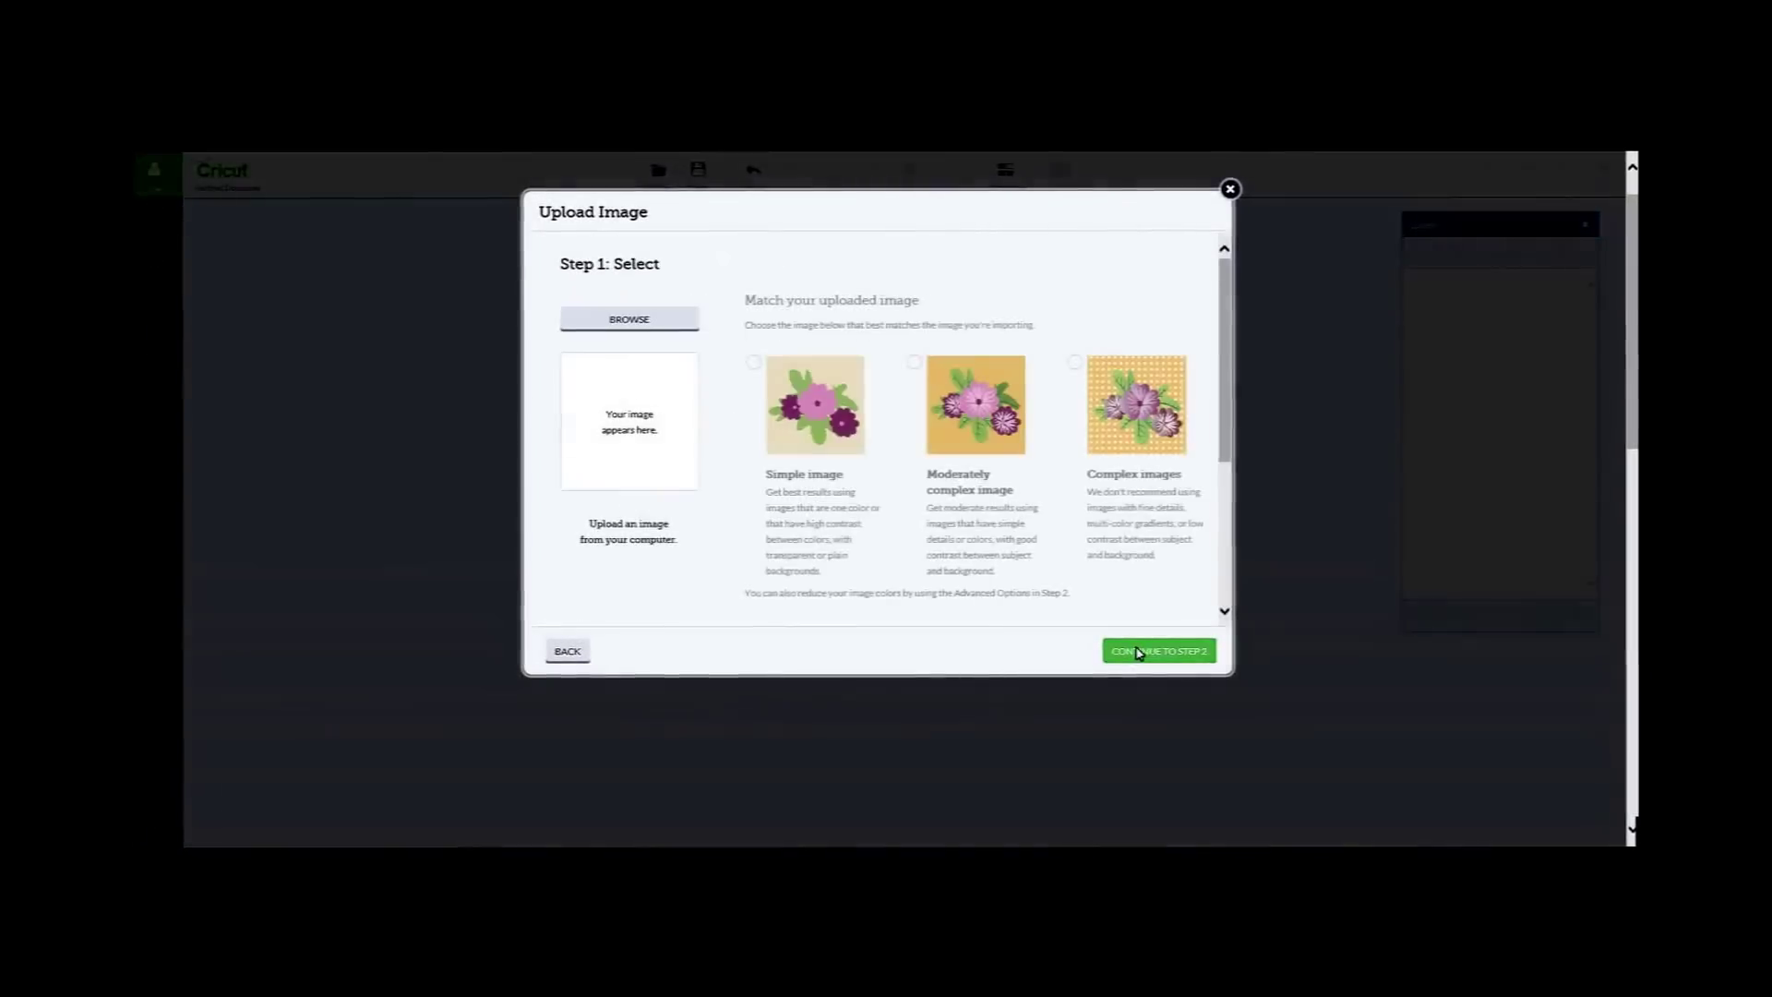
pyautogui.click(657, 322)
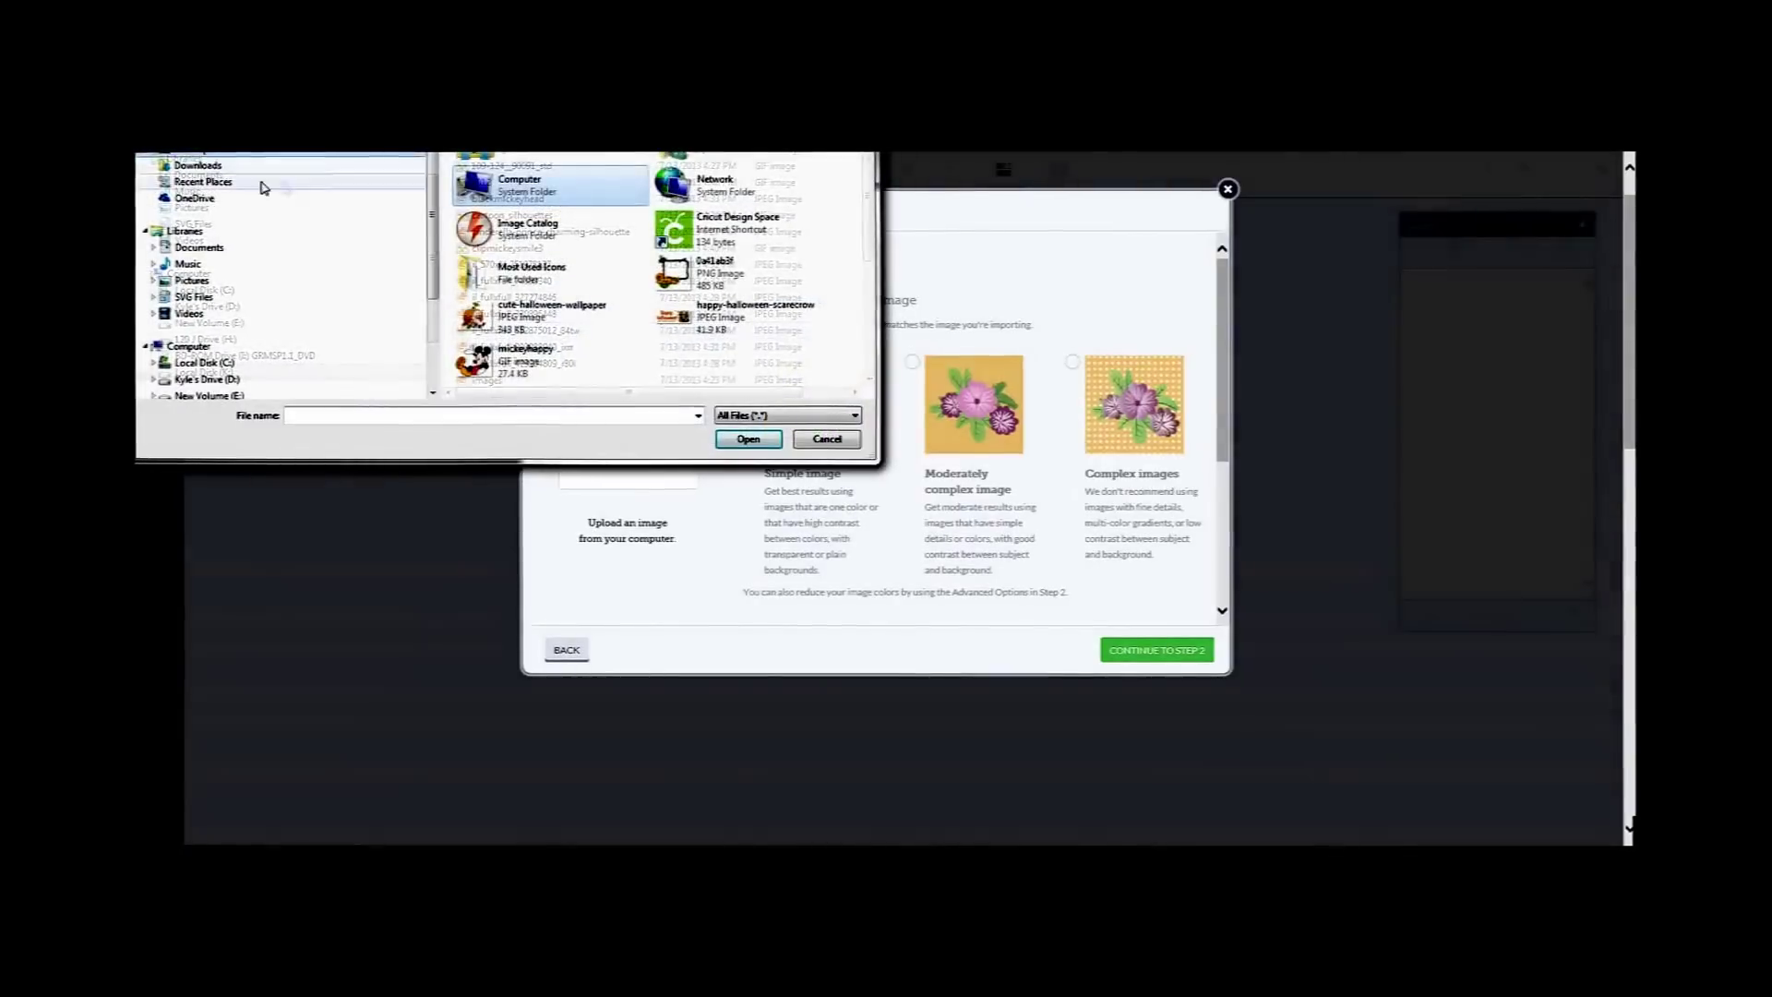
pyautogui.click(681, 274)
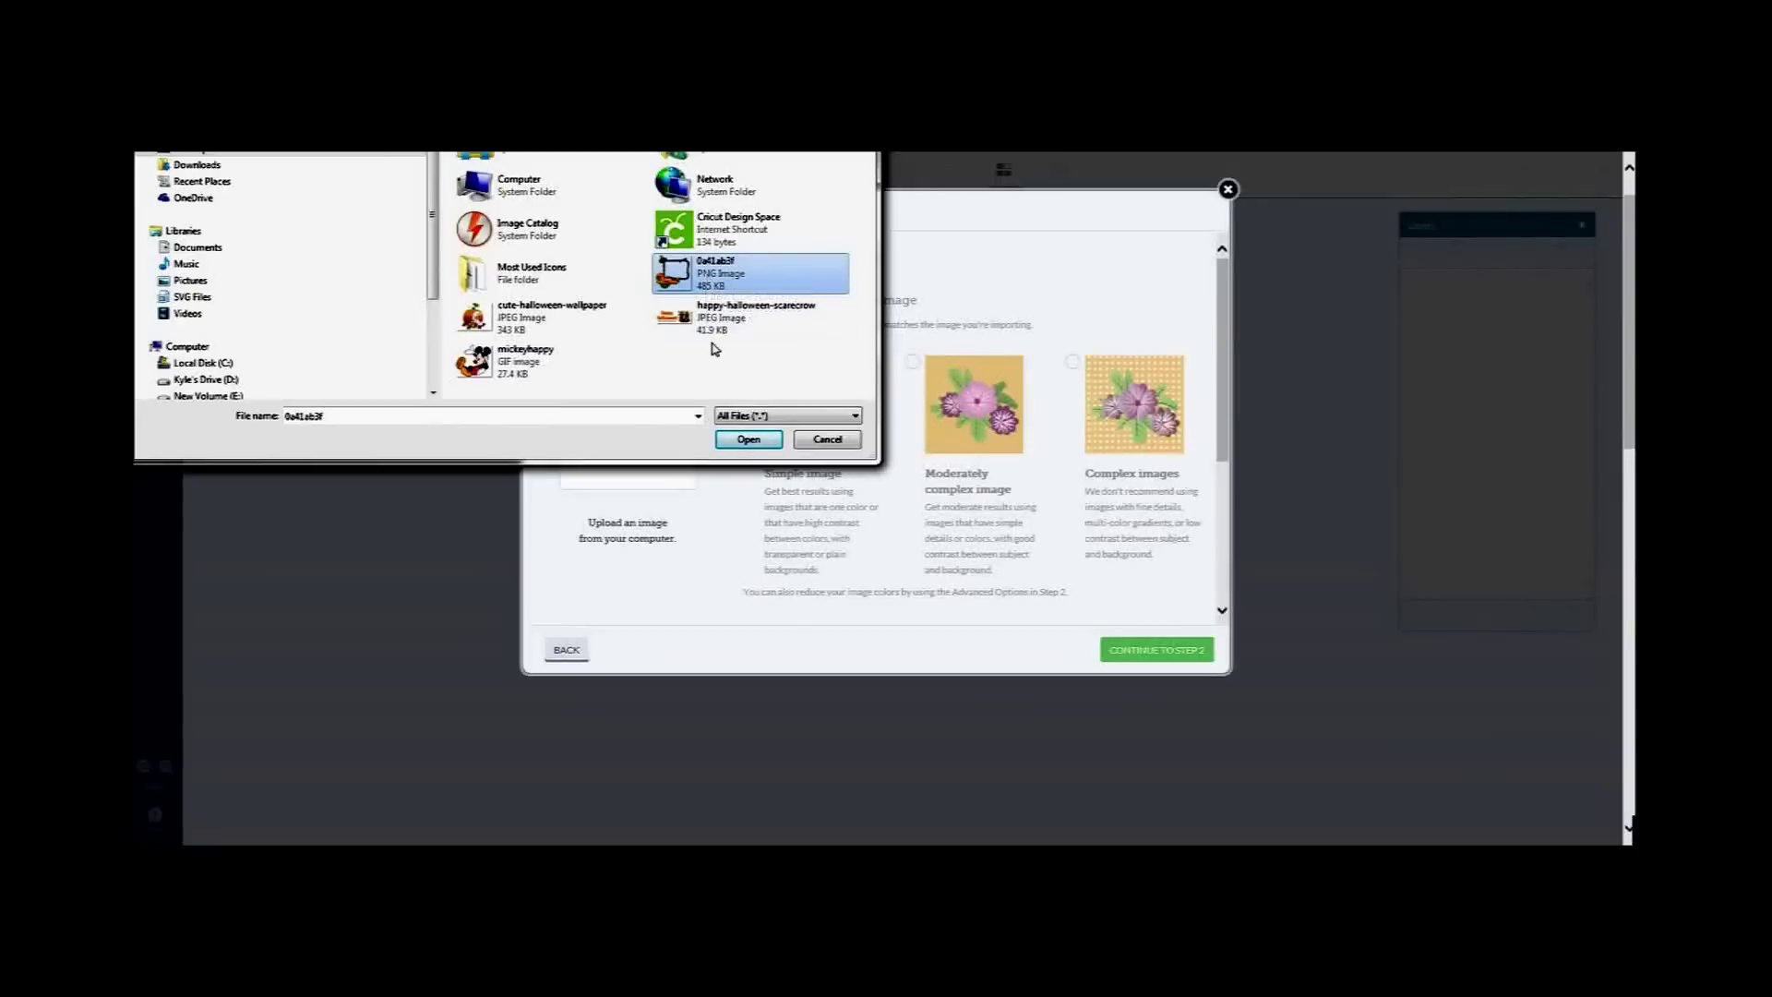
pyautogui.click(749, 440)
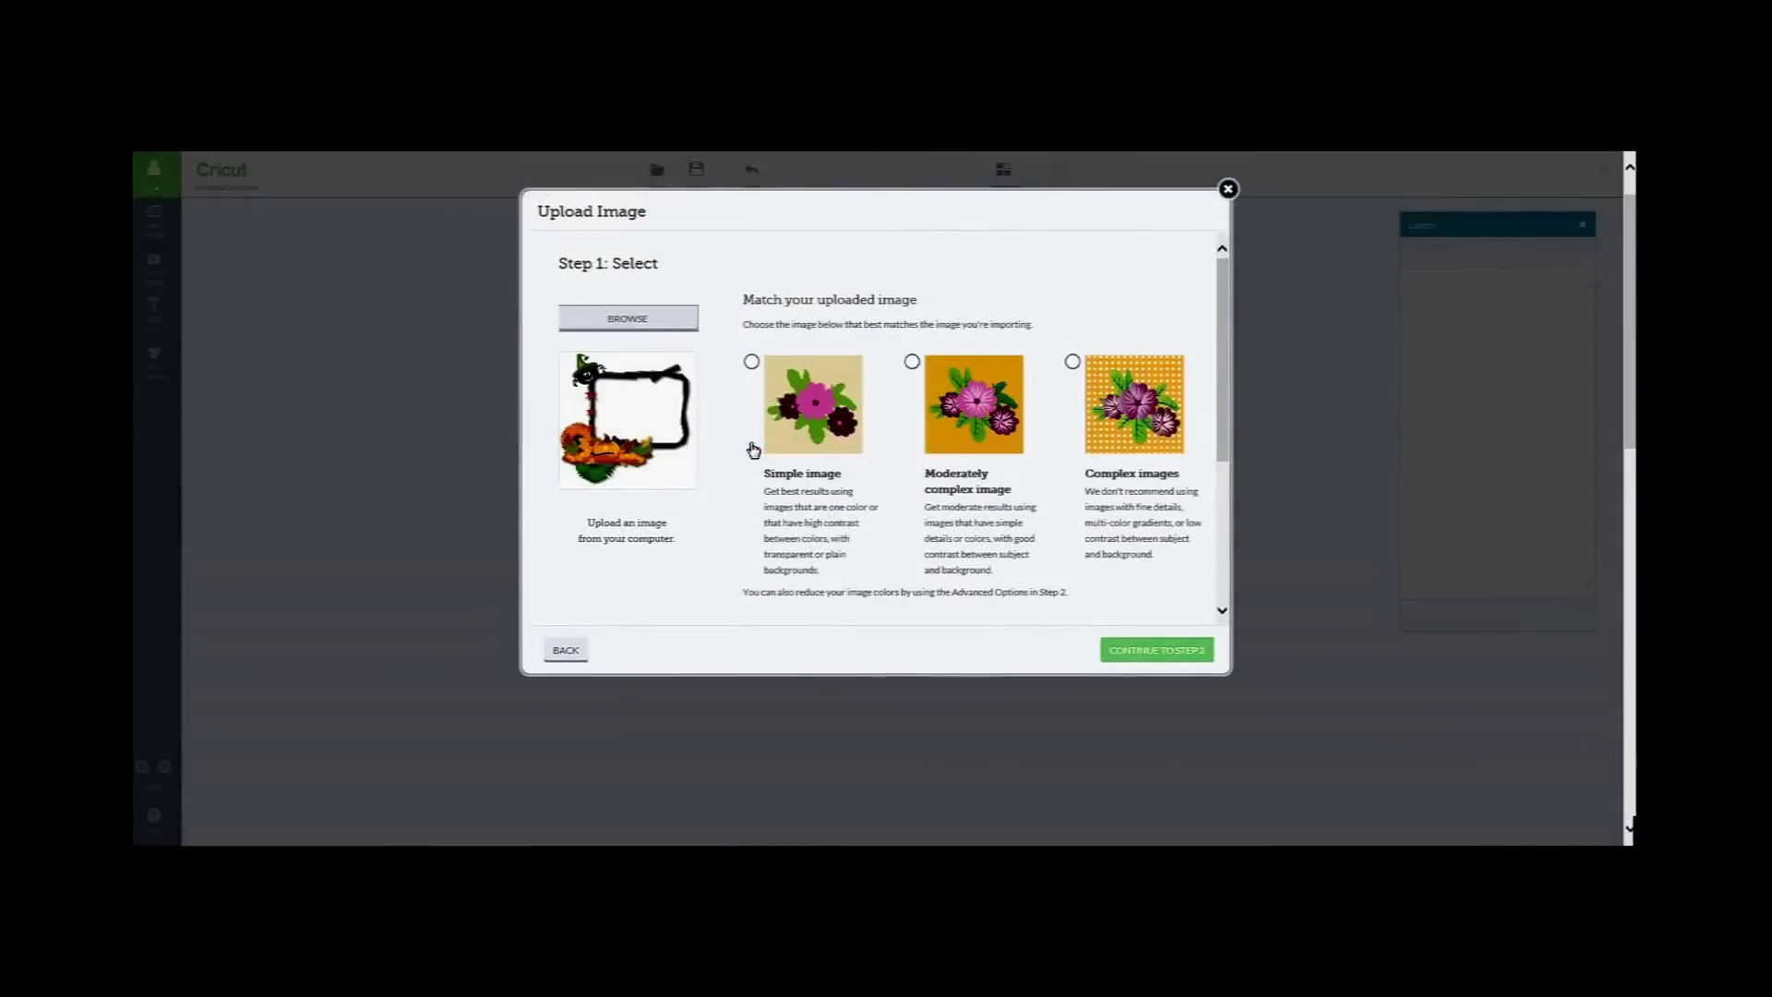
pyautogui.click(1075, 364)
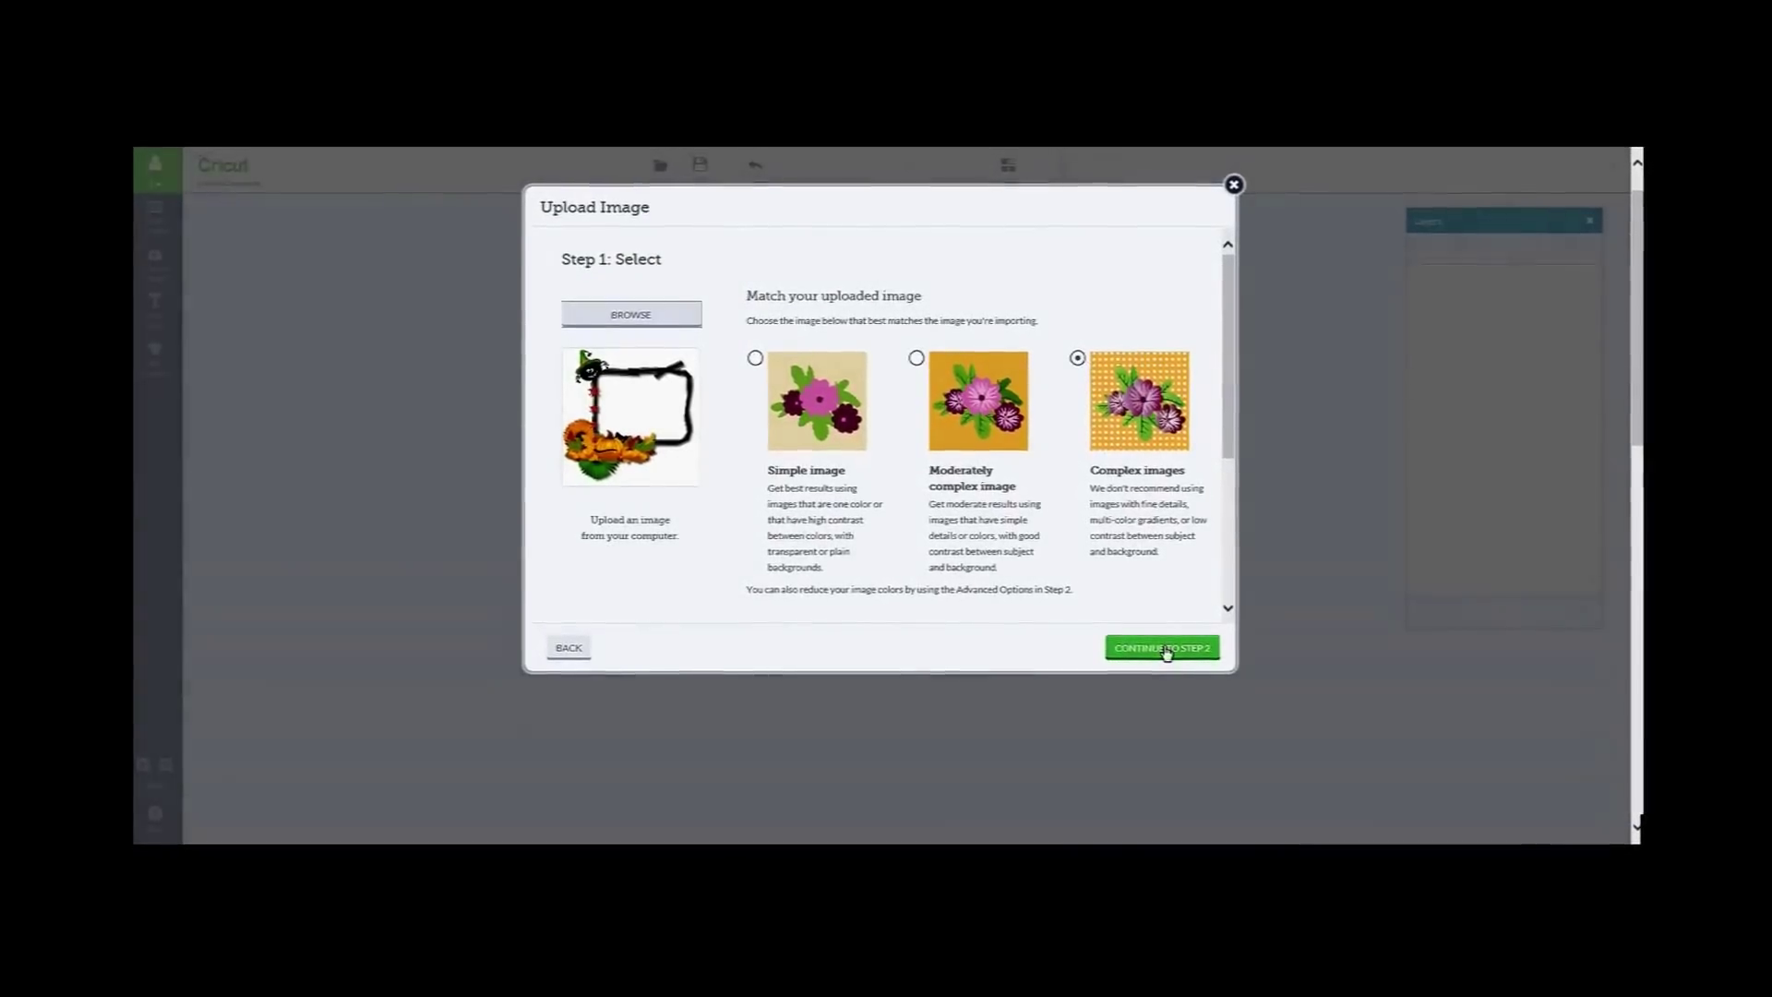
pyautogui.click(1159, 651)
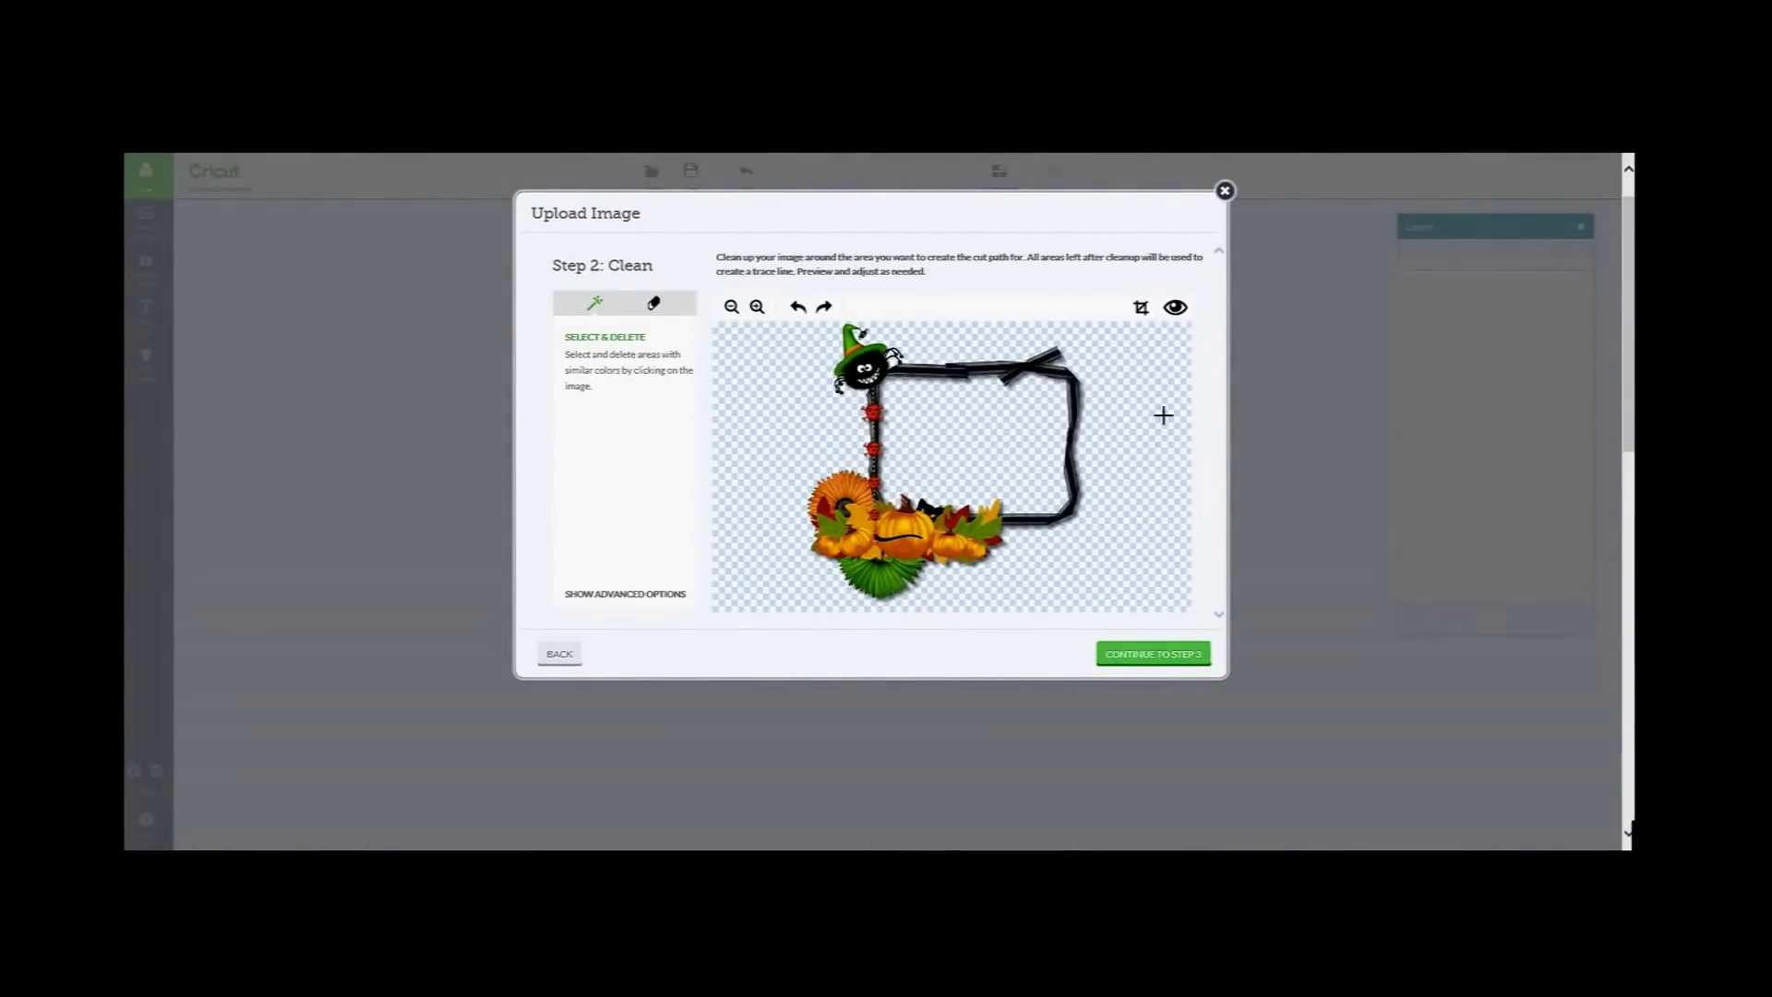
# - Check the frame's cut outline, then save it as 'Halloween Frame' tagged Halloween and Frame
pyautogui.click(1177, 311)
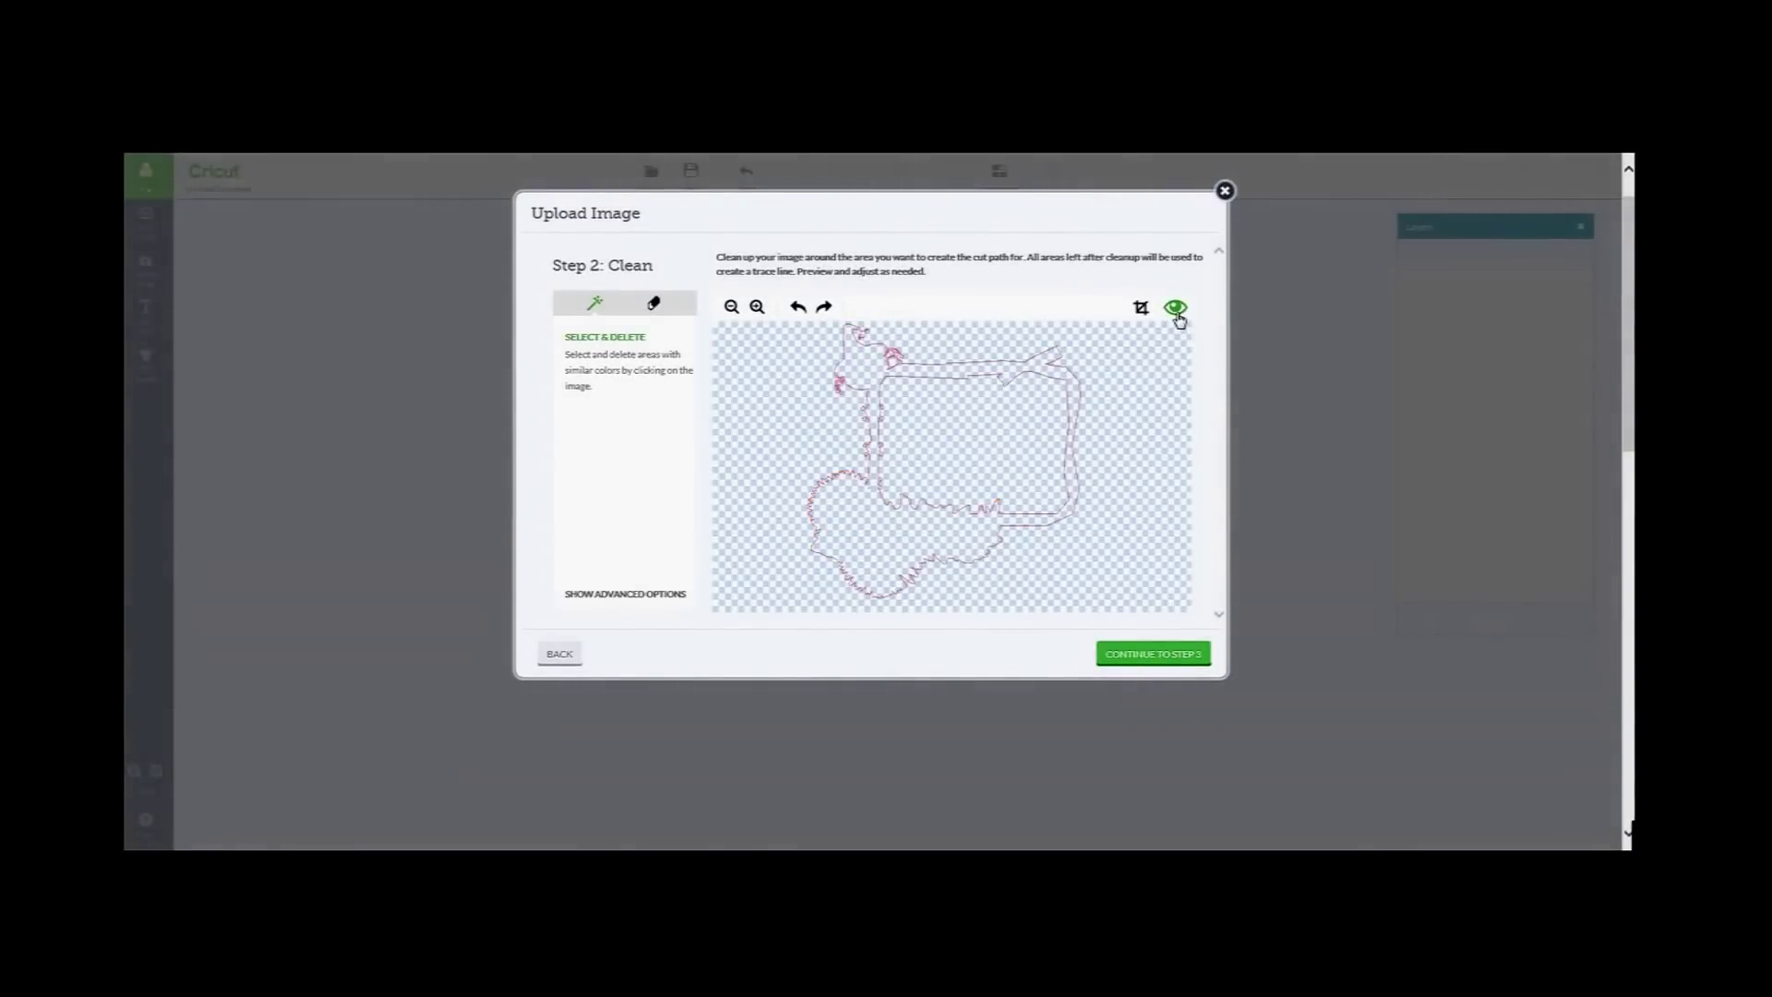
pyautogui.click(1178, 314)
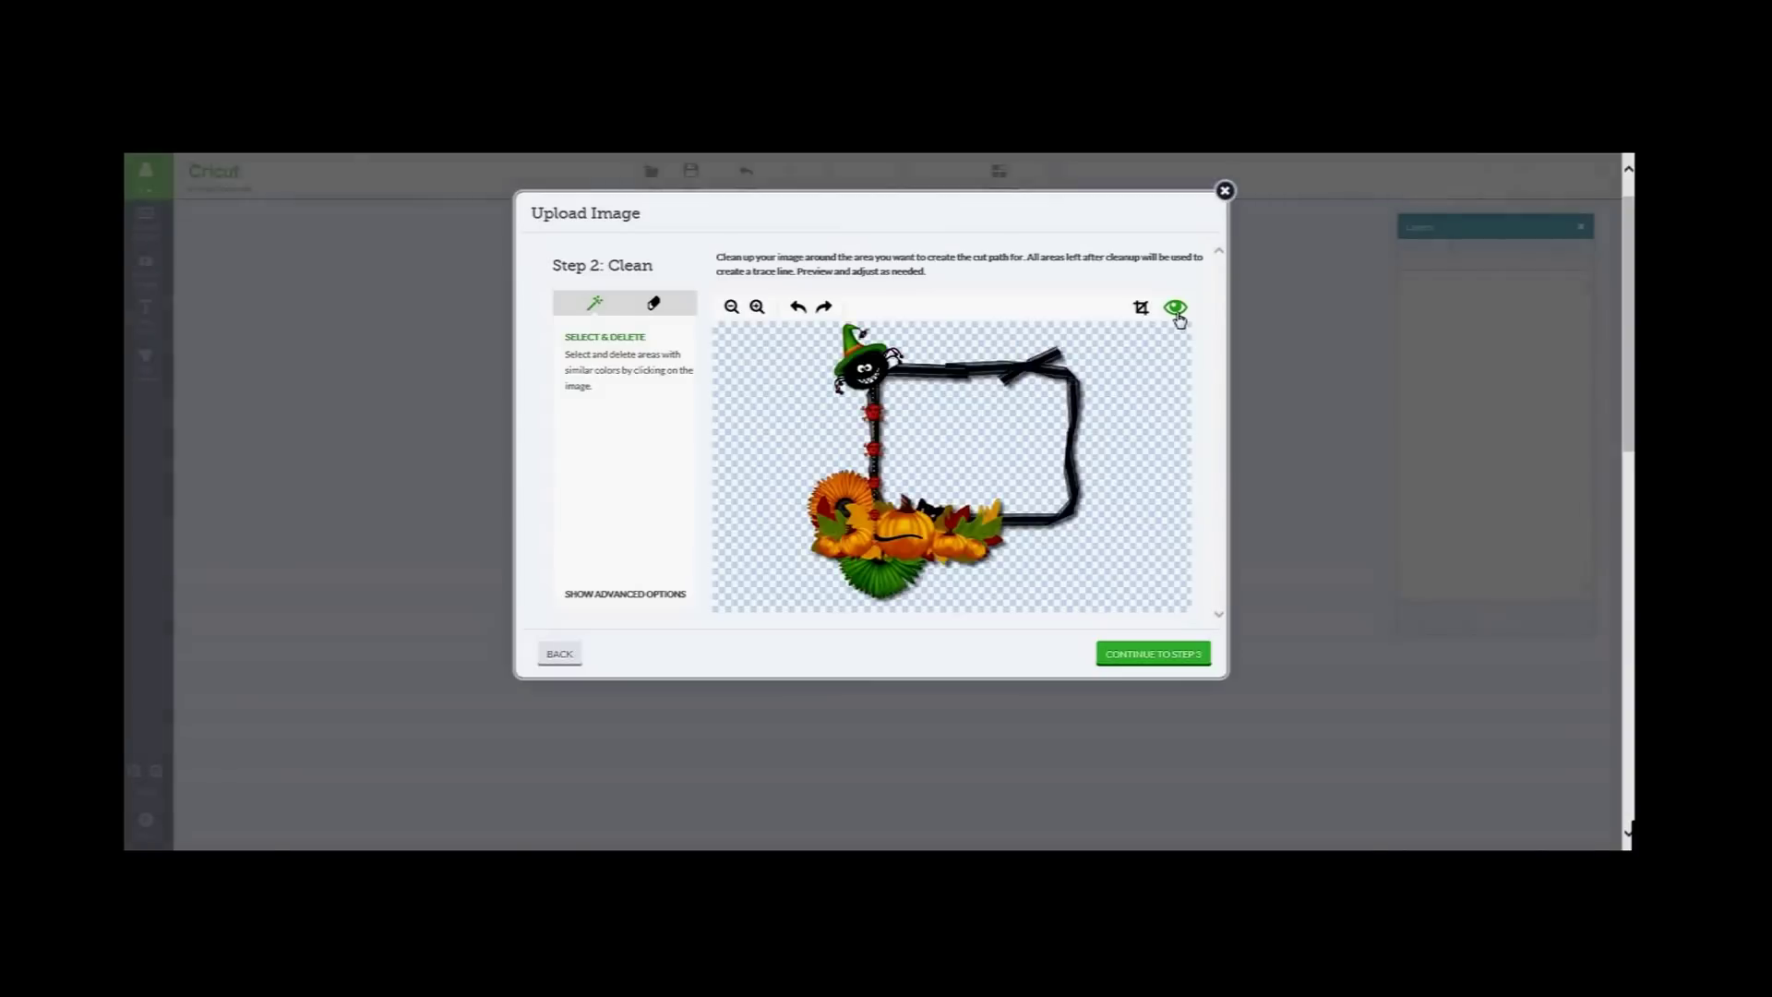
pyautogui.click(1176, 651)
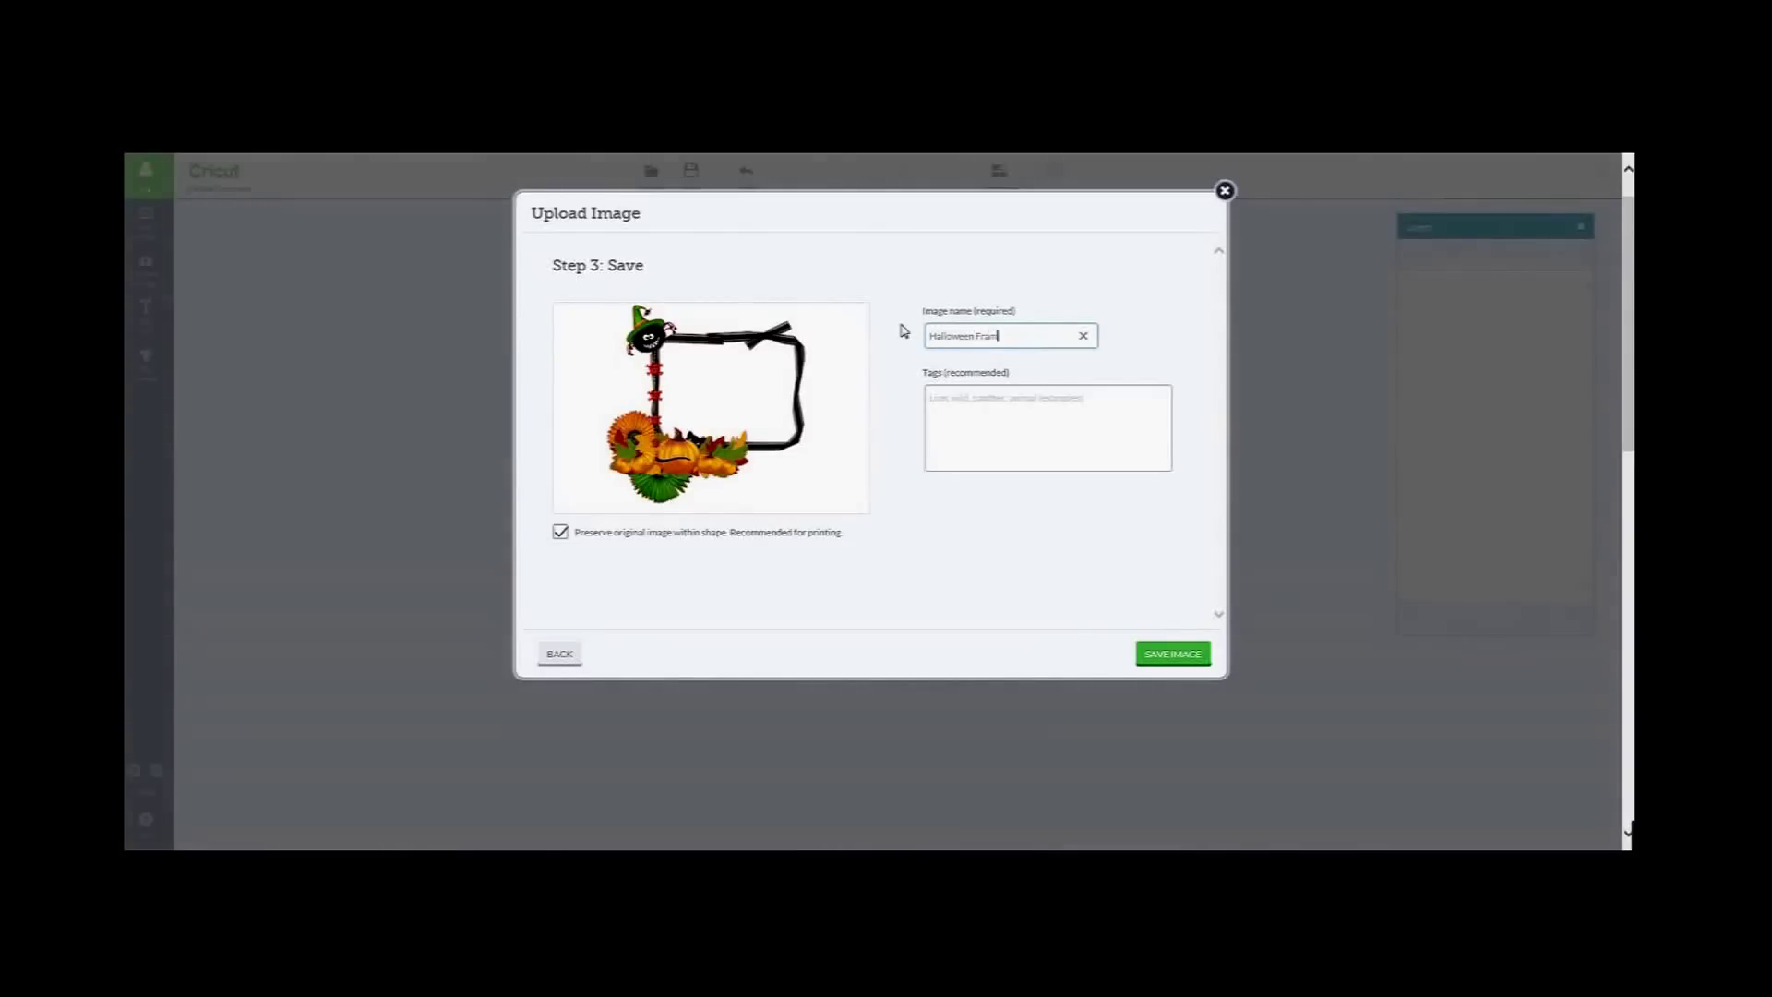
pyautogui.click(951, 410)
pyautogui.write('Halloween, Frame')
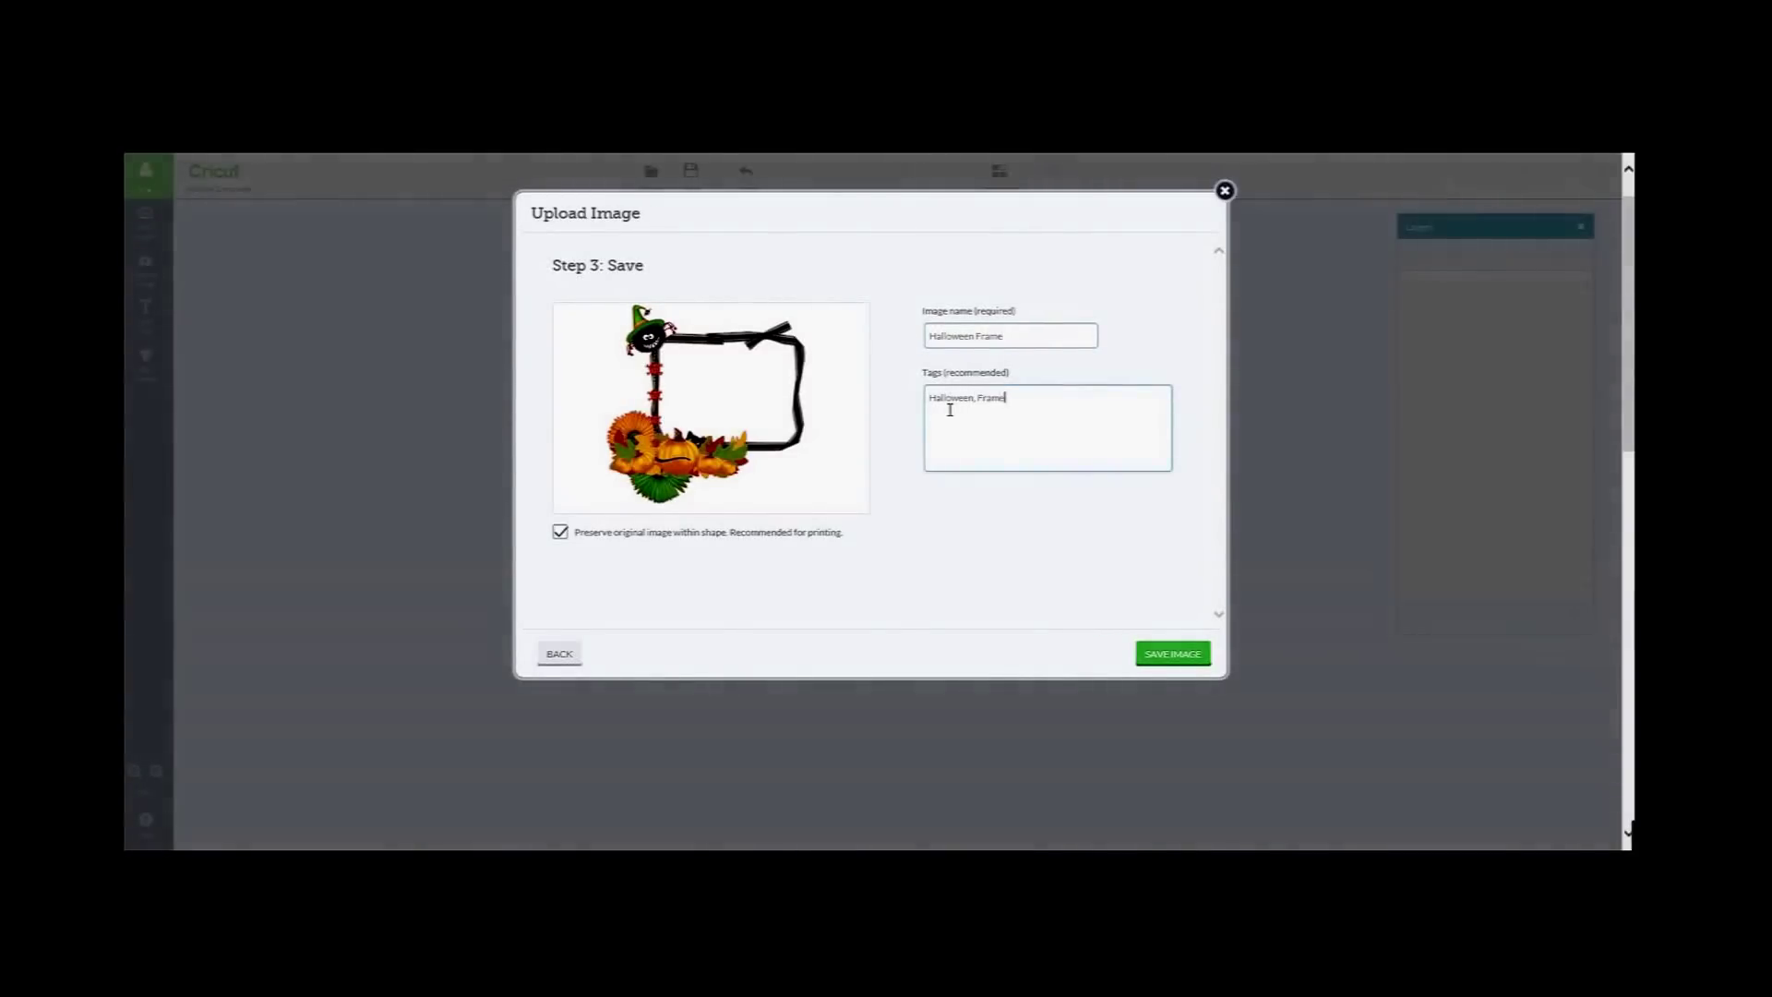
pyautogui.click(1155, 655)
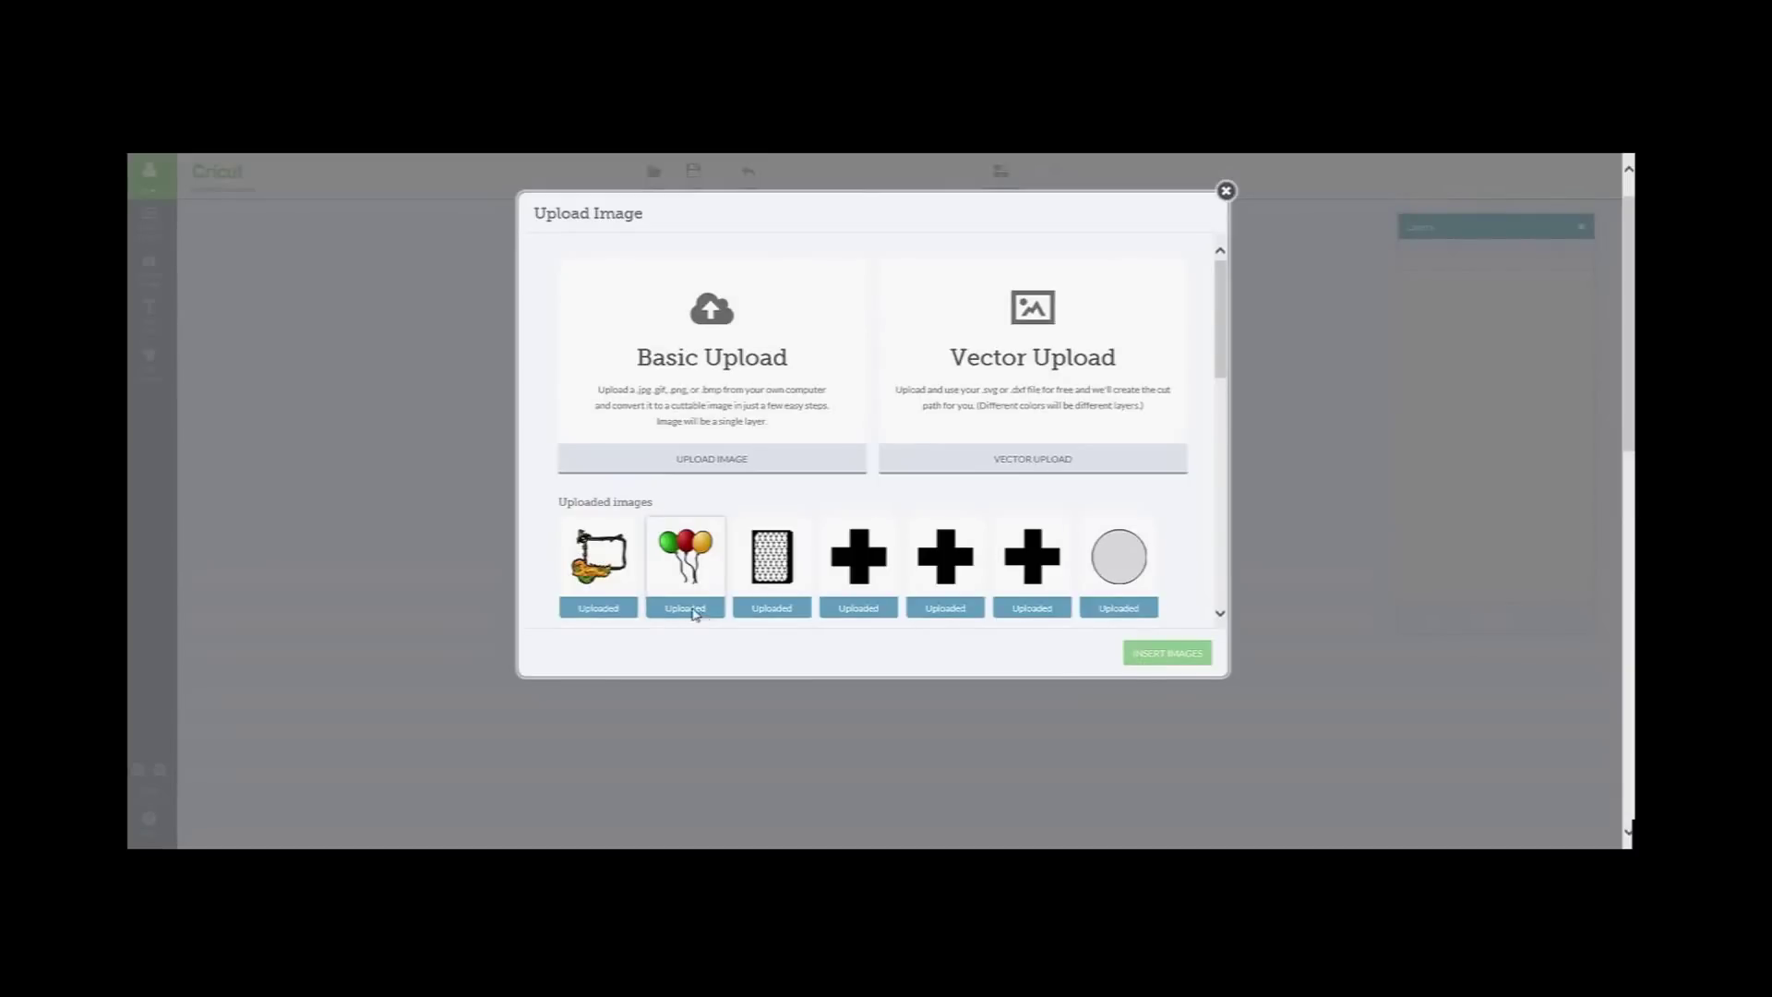
# - Select the Halloween Frame upload and insert it onto the canvas
pyautogui.click(613, 585)
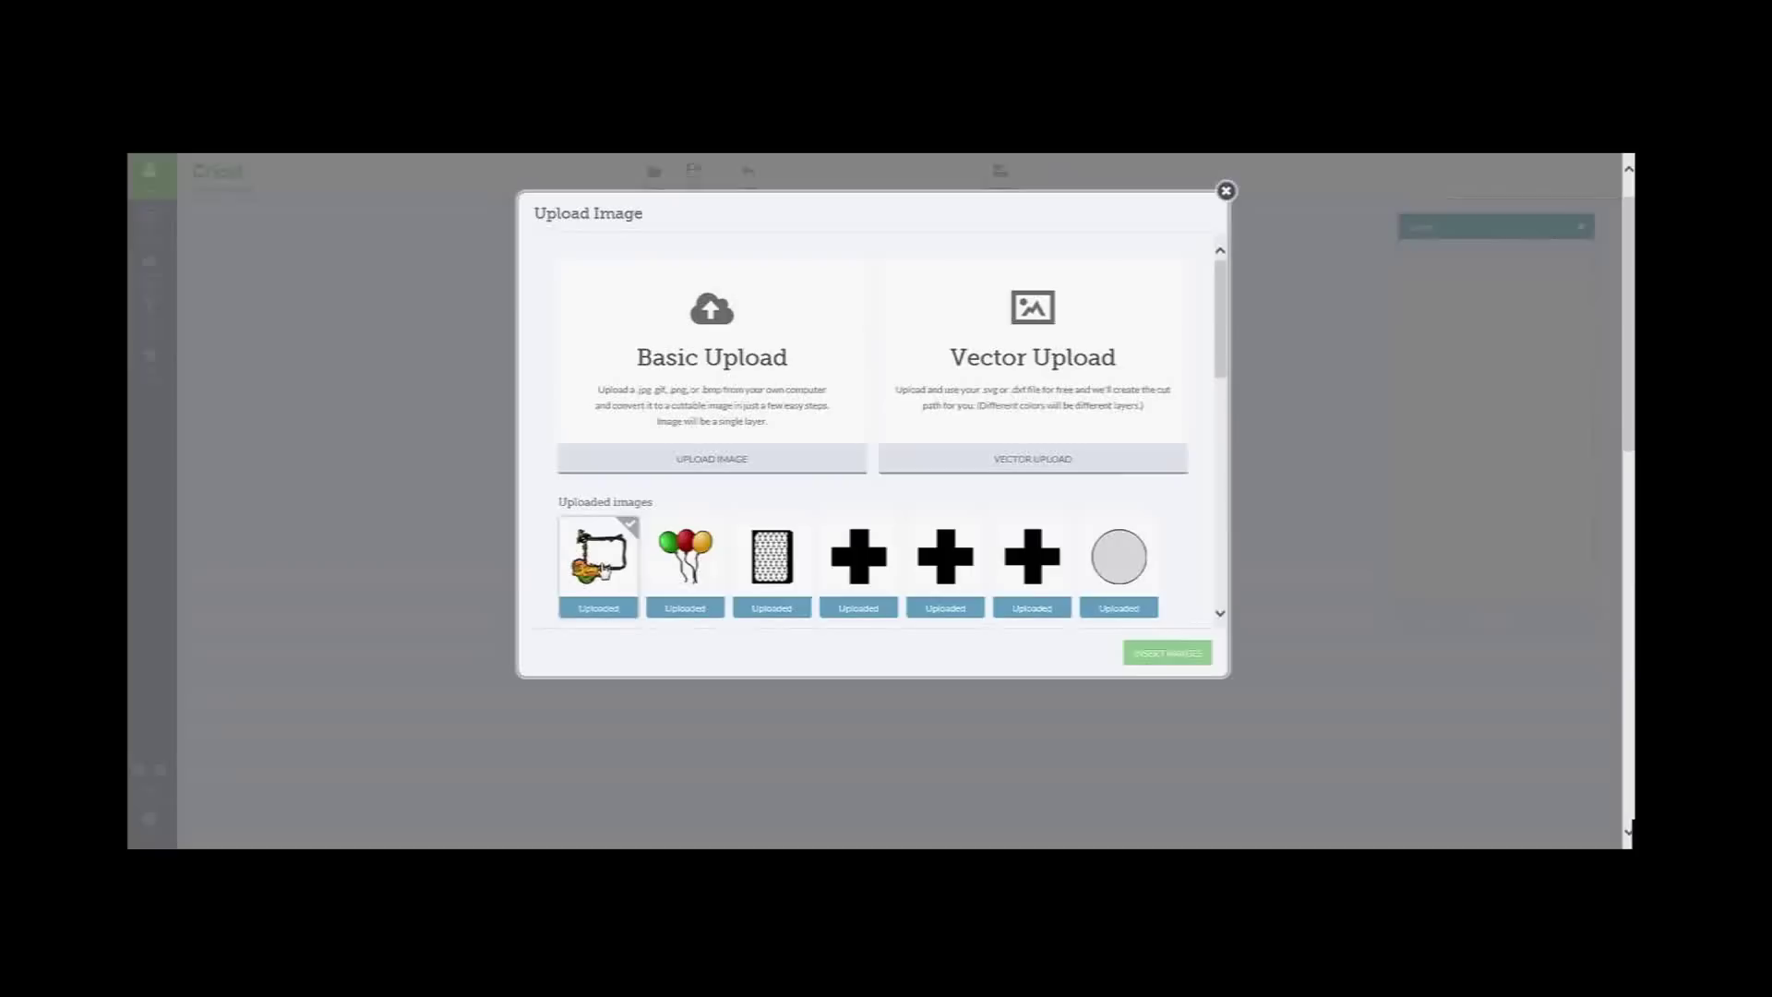
pyautogui.moveTo(604, 570)
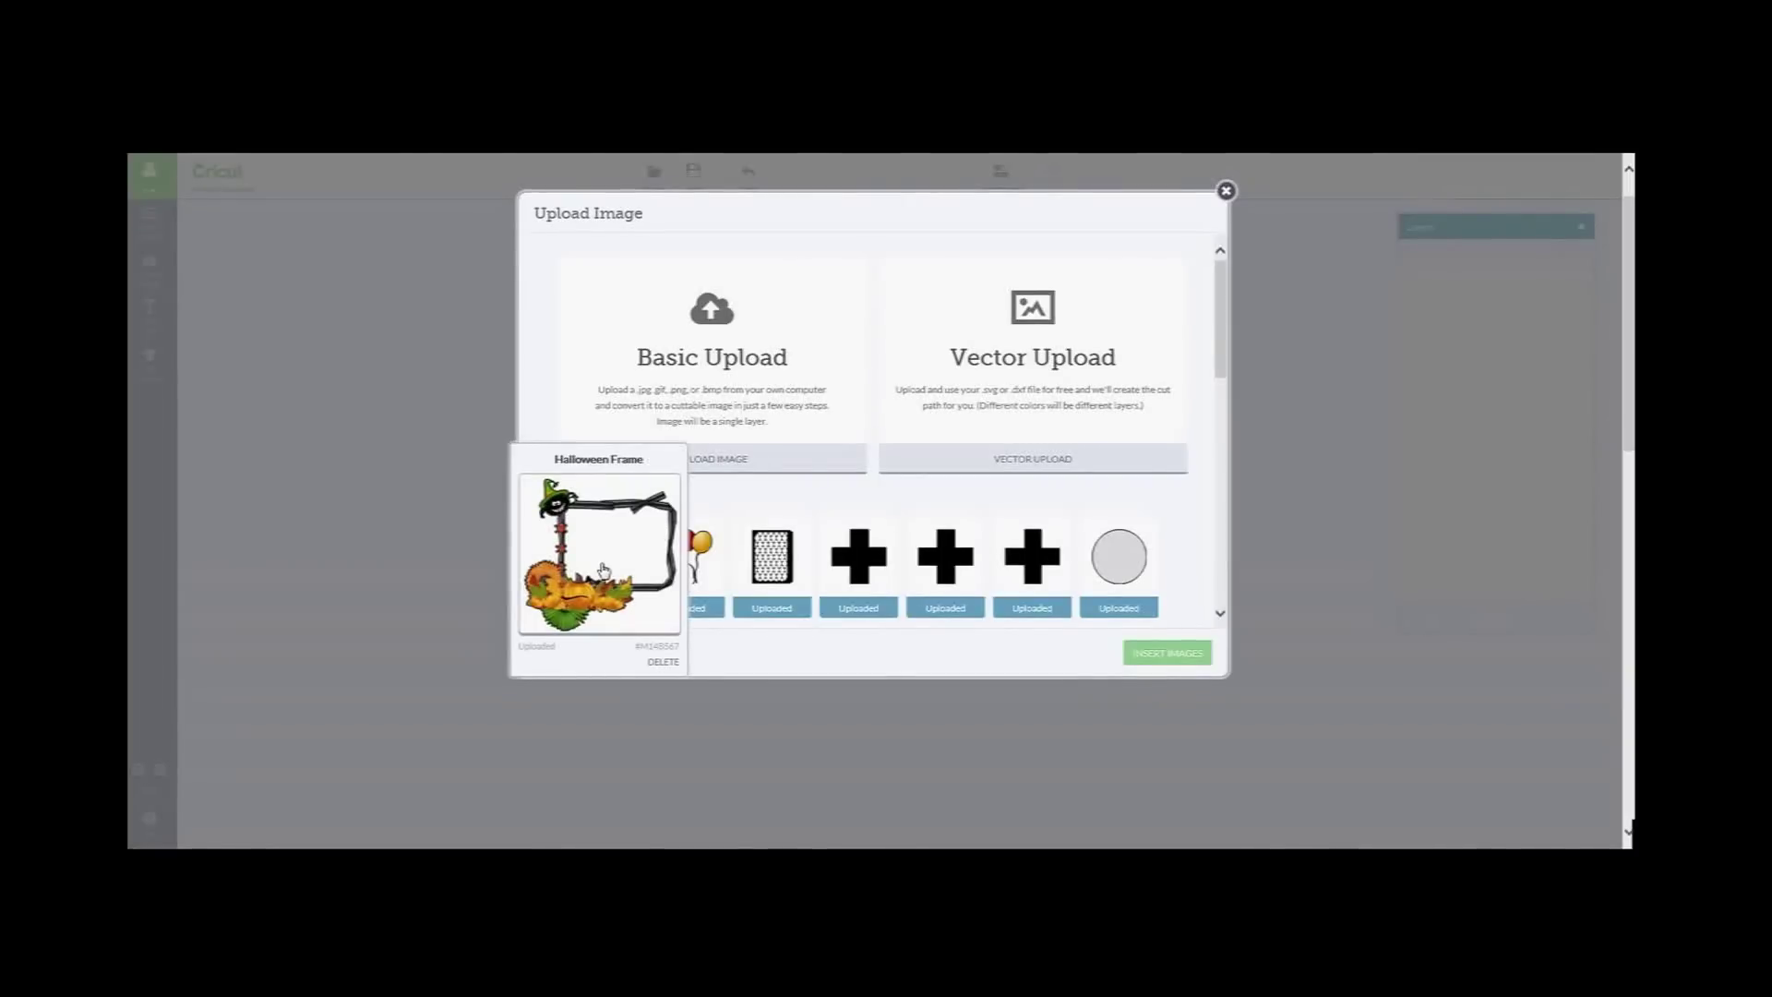
pyautogui.click(604, 569)
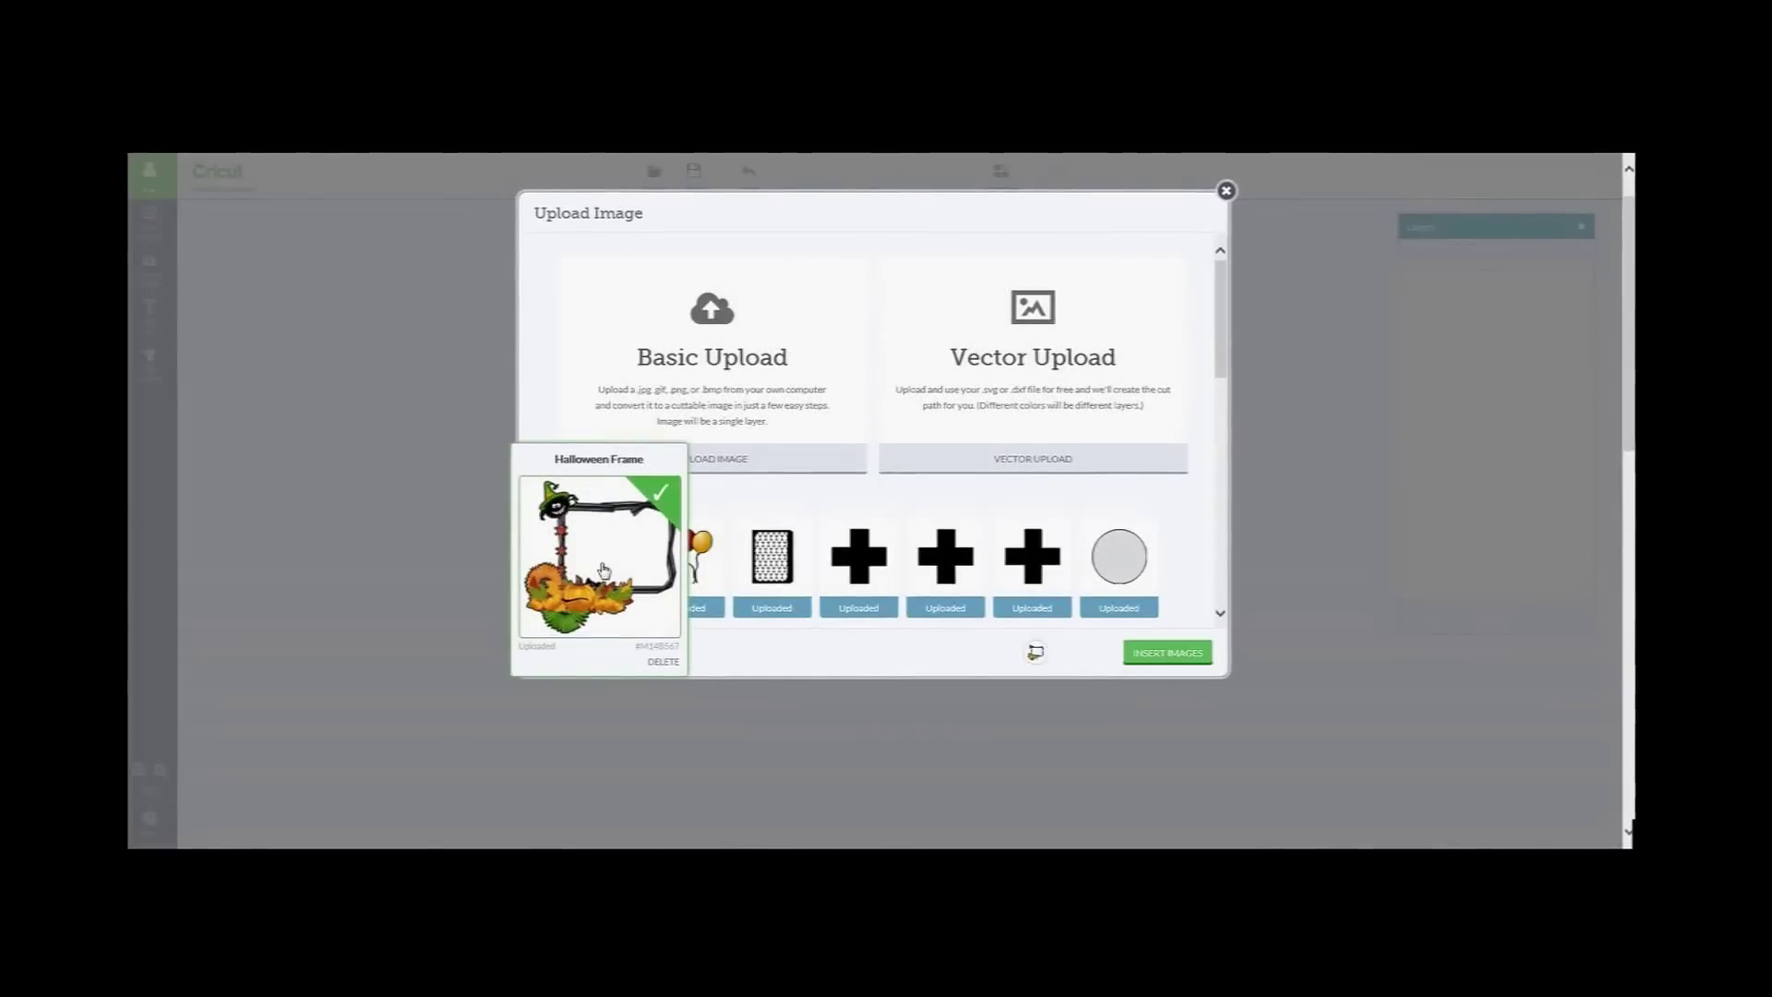
pyautogui.click(1149, 657)
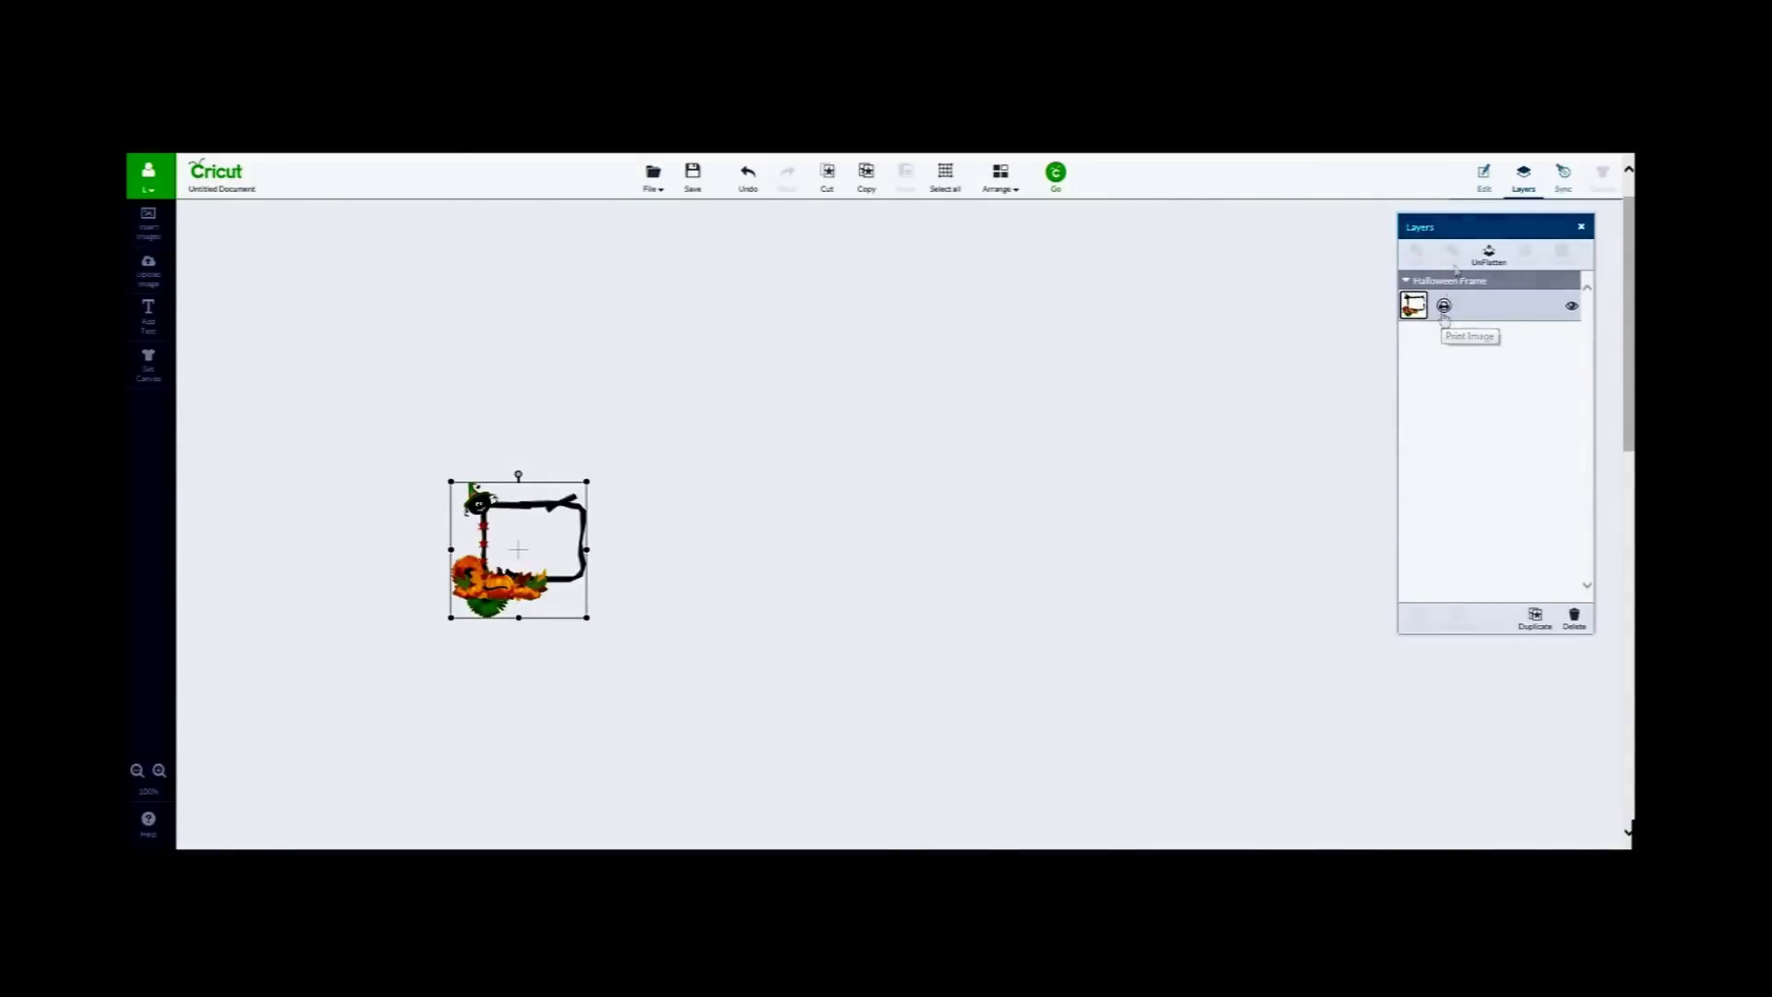
# - Change the frame width from 2.39 to 6 inches and open the mat preview
pyautogui.click(1483, 176)
pyautogui.click(1181, 268)
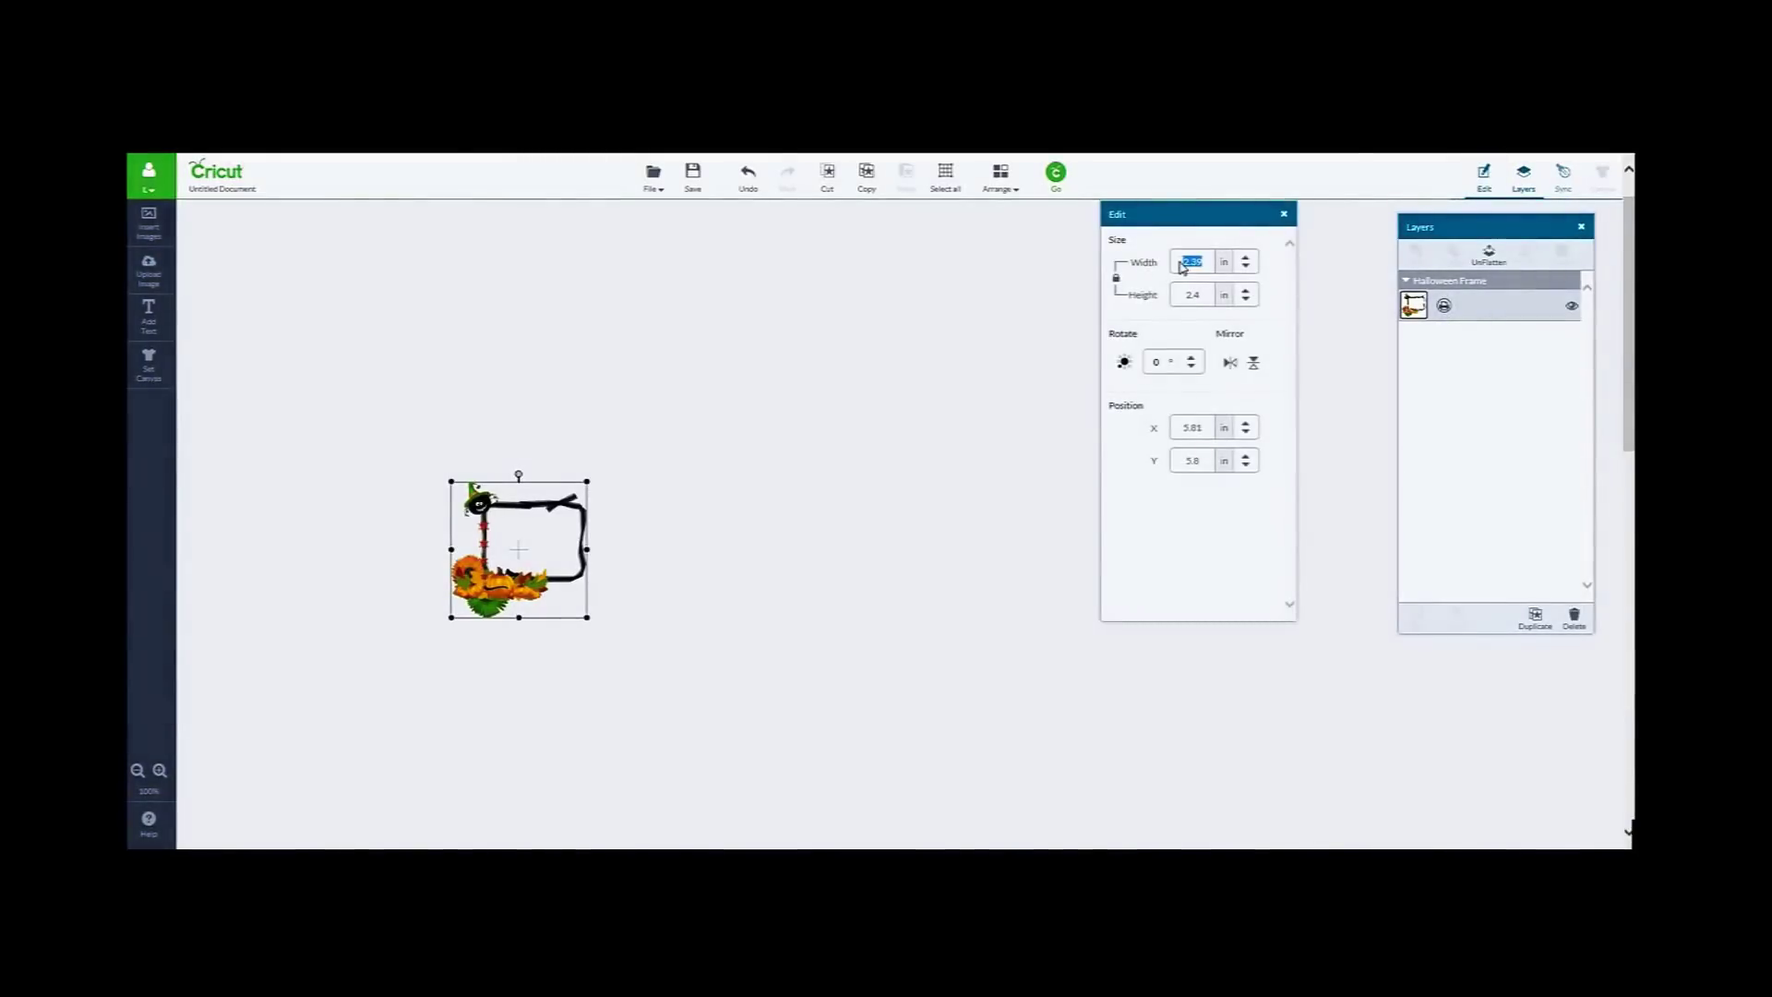
pyautogui.write('6')
pyautogui.press('Return')
pyautogui.click(1323, 200)
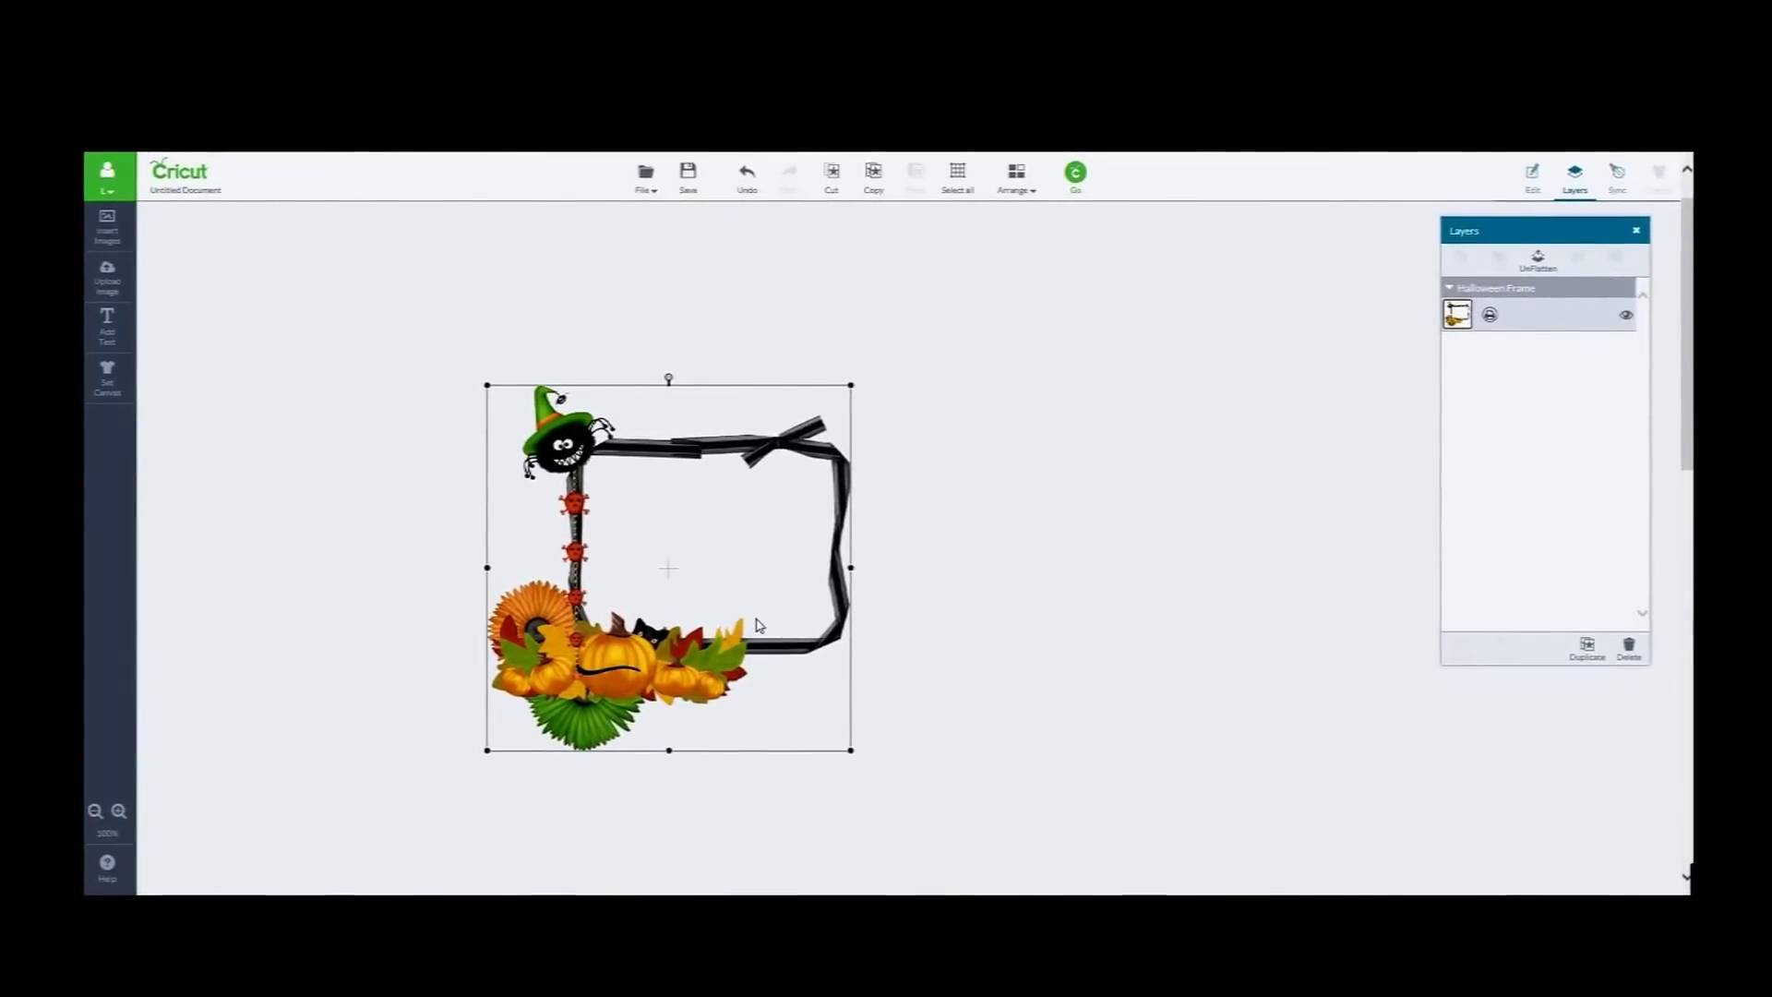
pyautogui.click(1077, 180)
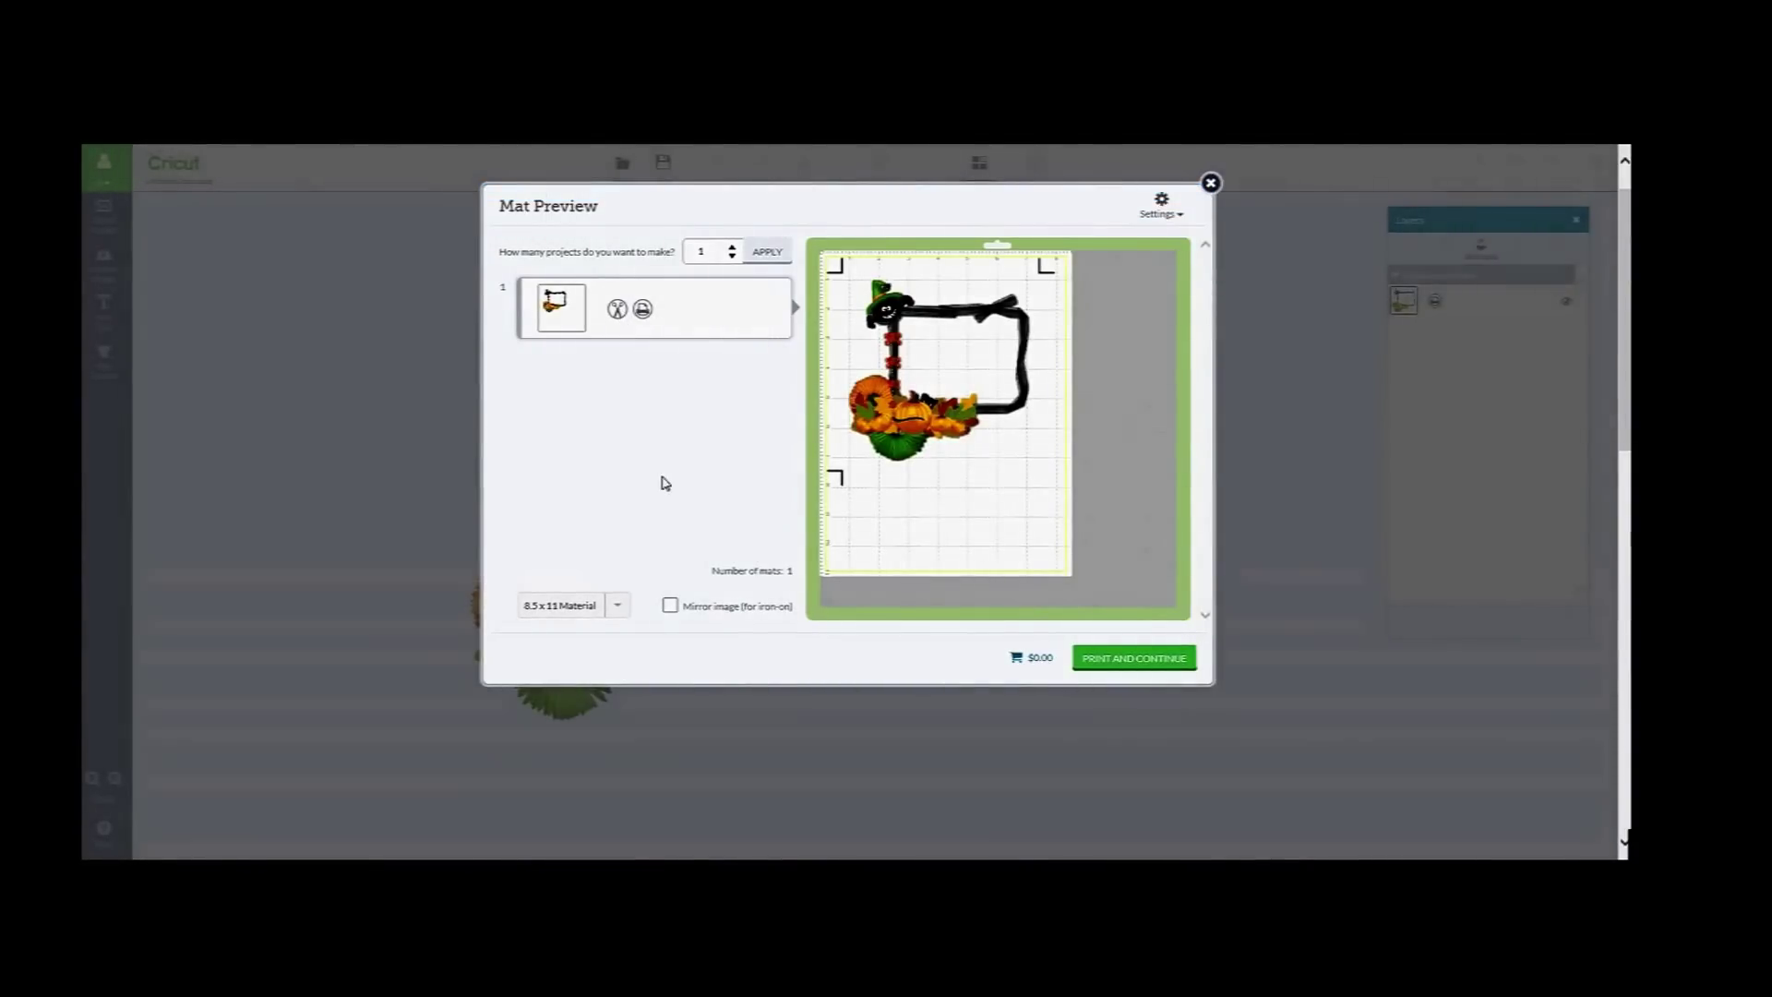
# - Print the Halloween frame page before cutting
pyautogui.click(1184, 664)
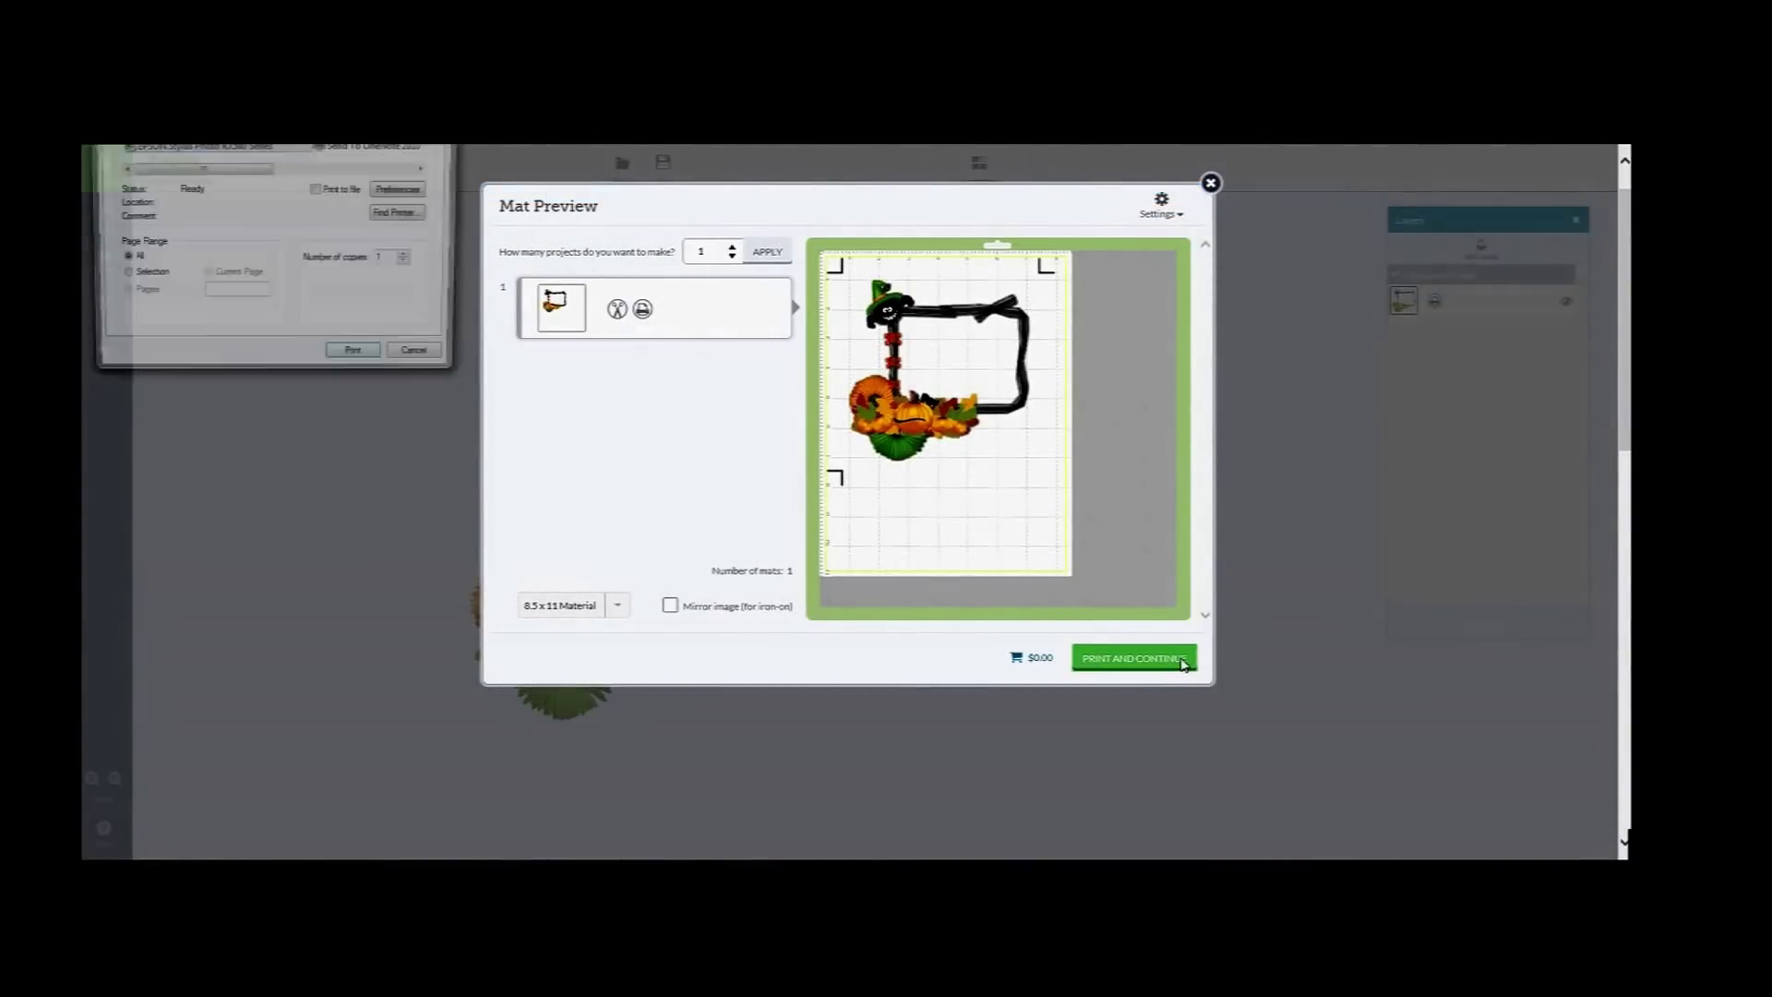
pyautogui.click(358, 363)
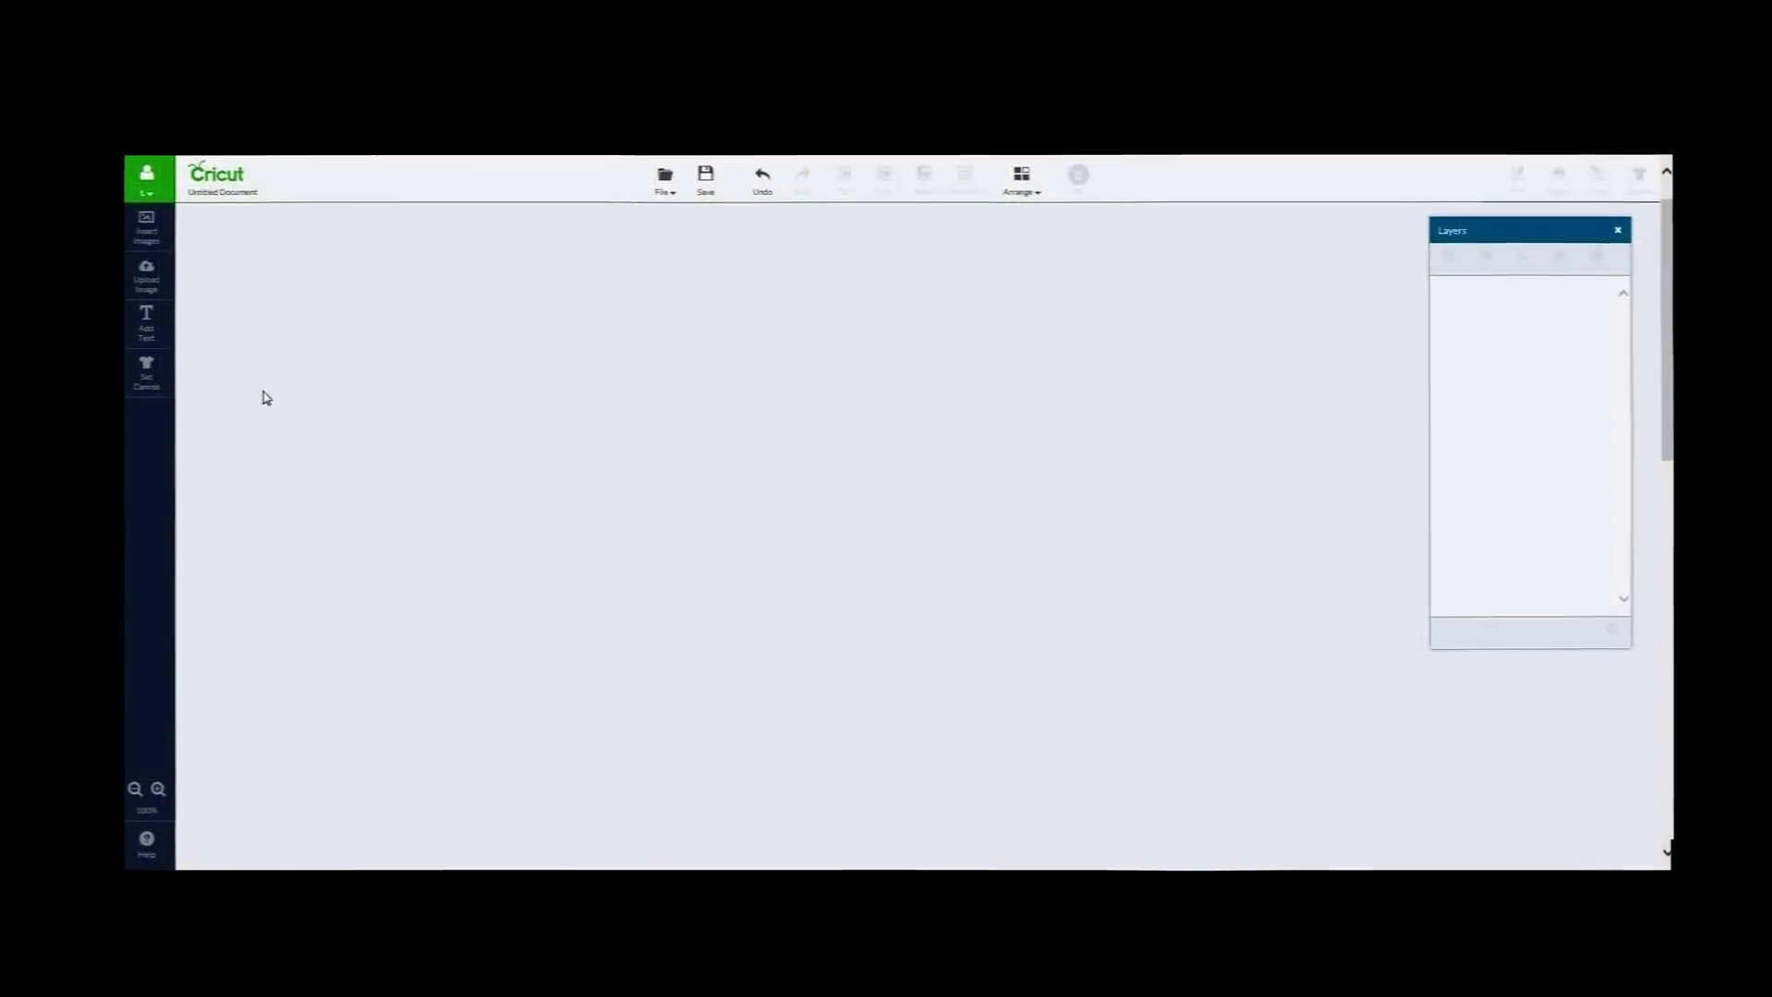
# - Upload the mickeyhappy GIF as a complex image and check its traced cut outline
pyautogui.click(148, 281)
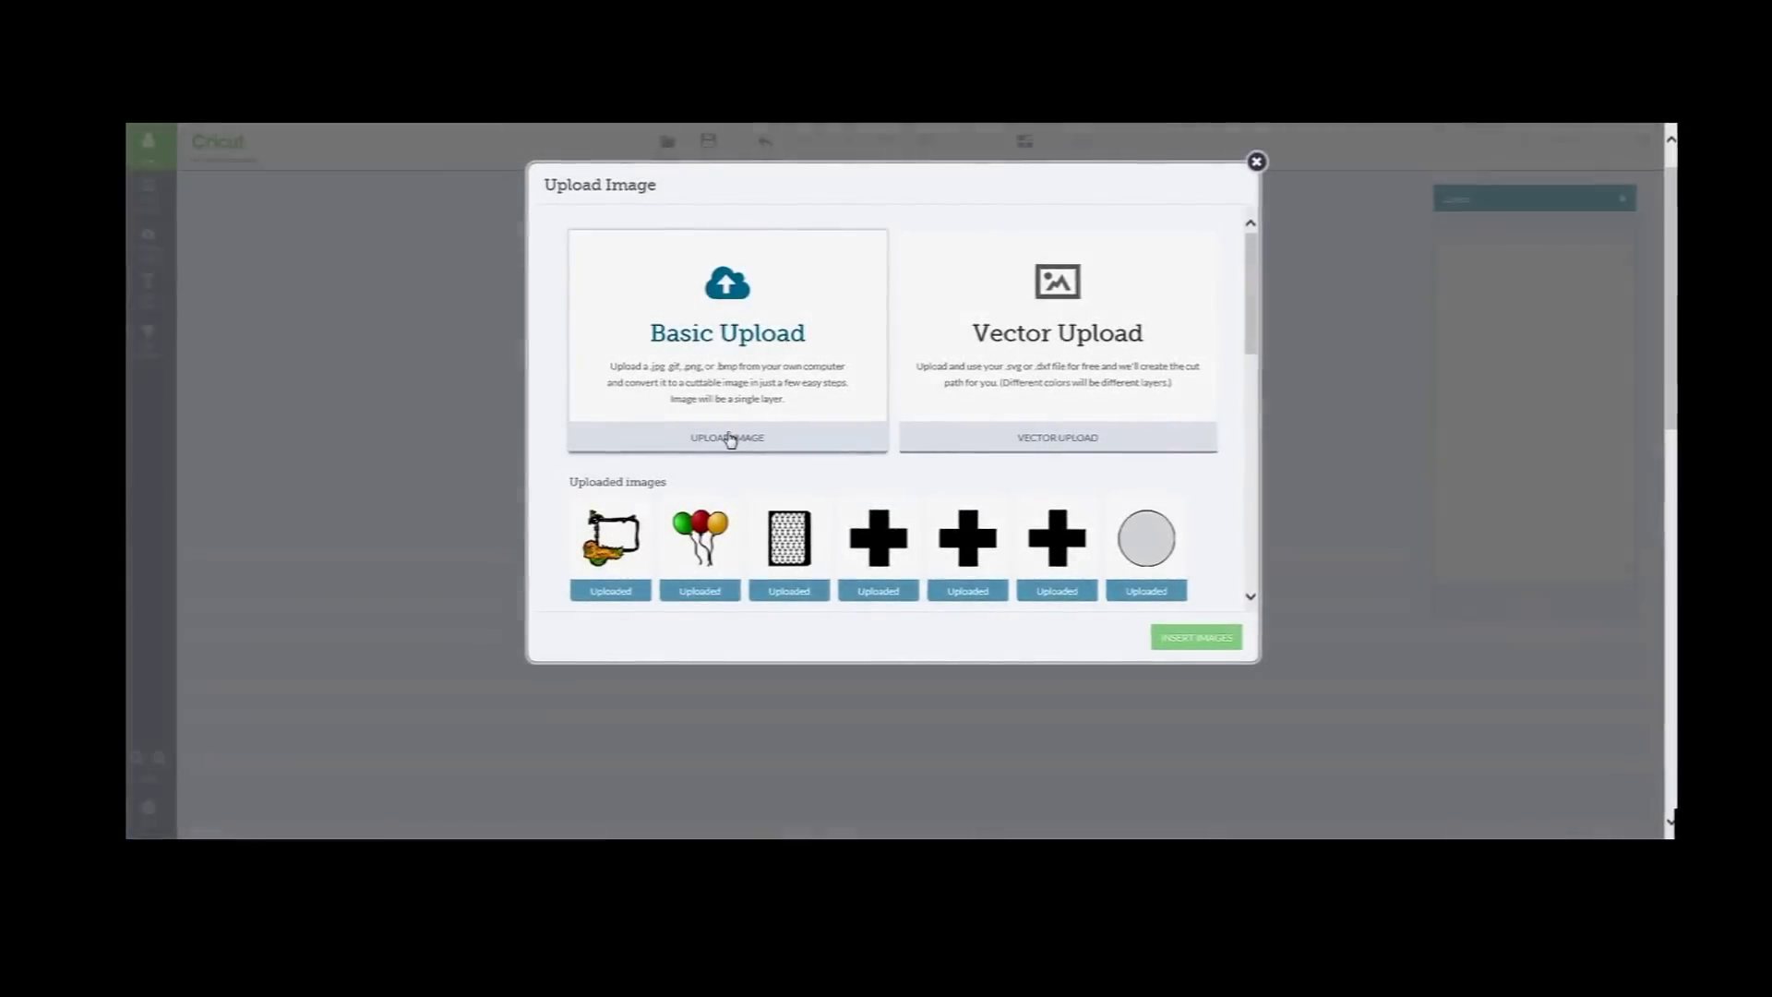
pyautogui.click(728, 437)
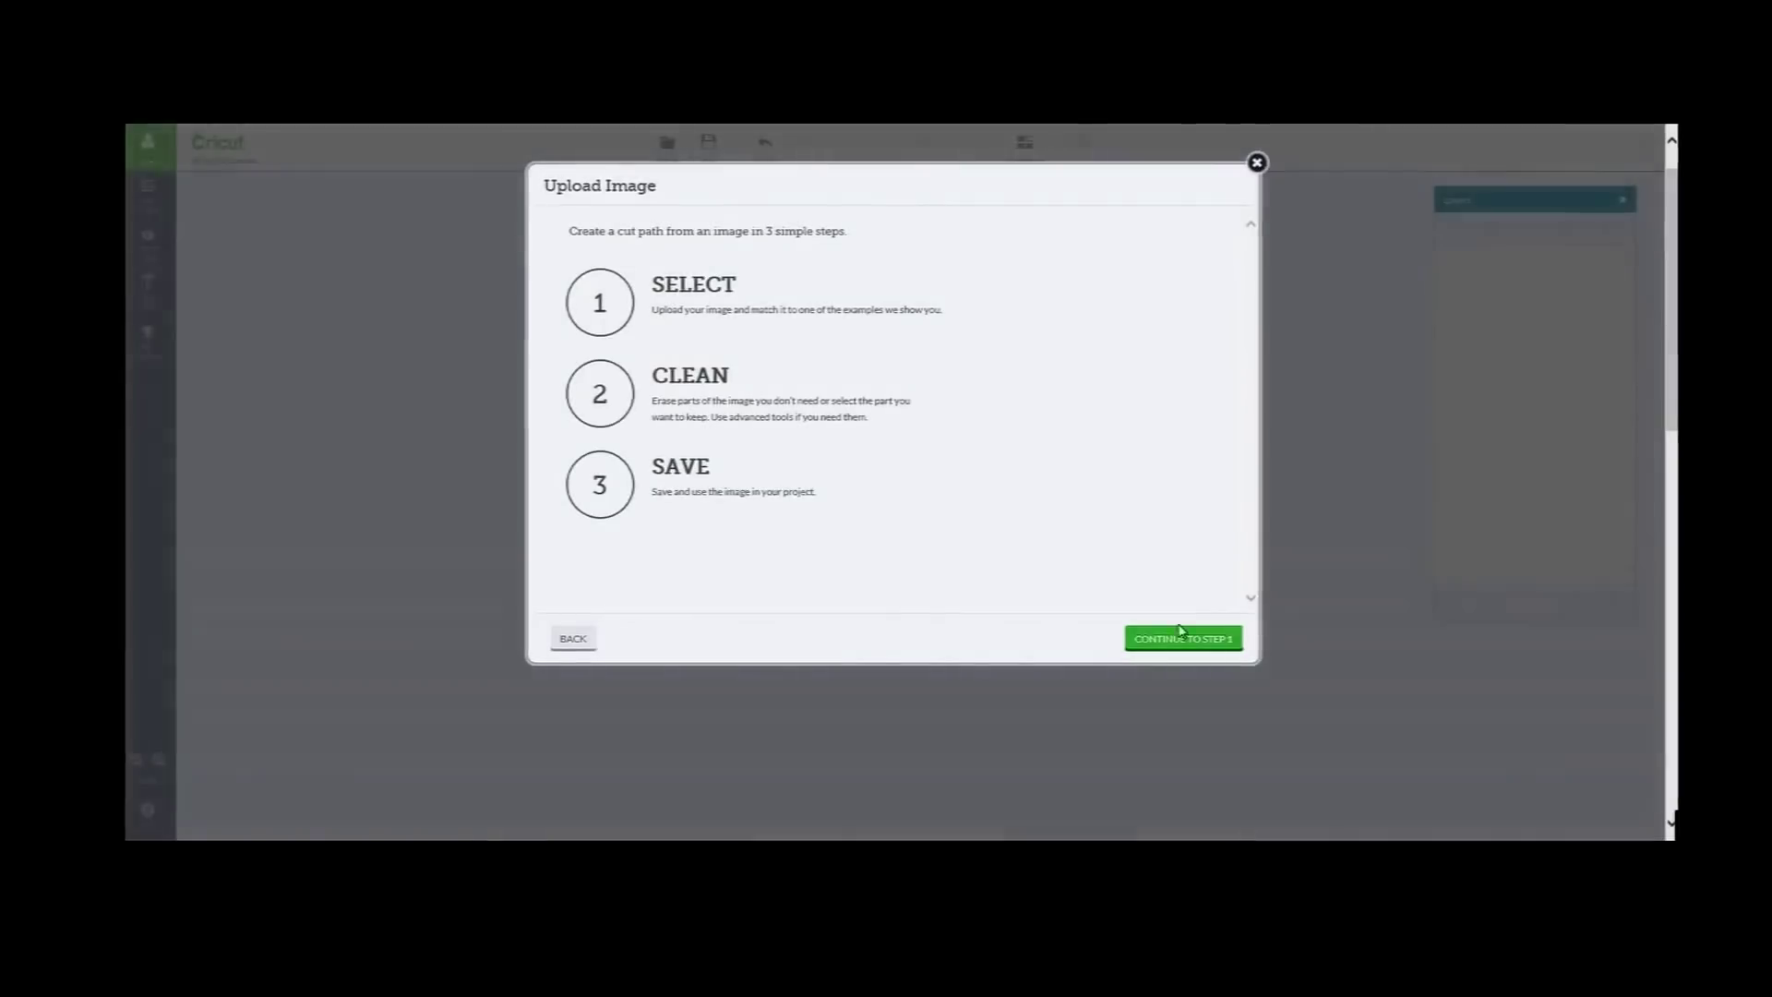
pyautogui.click(636, 297)
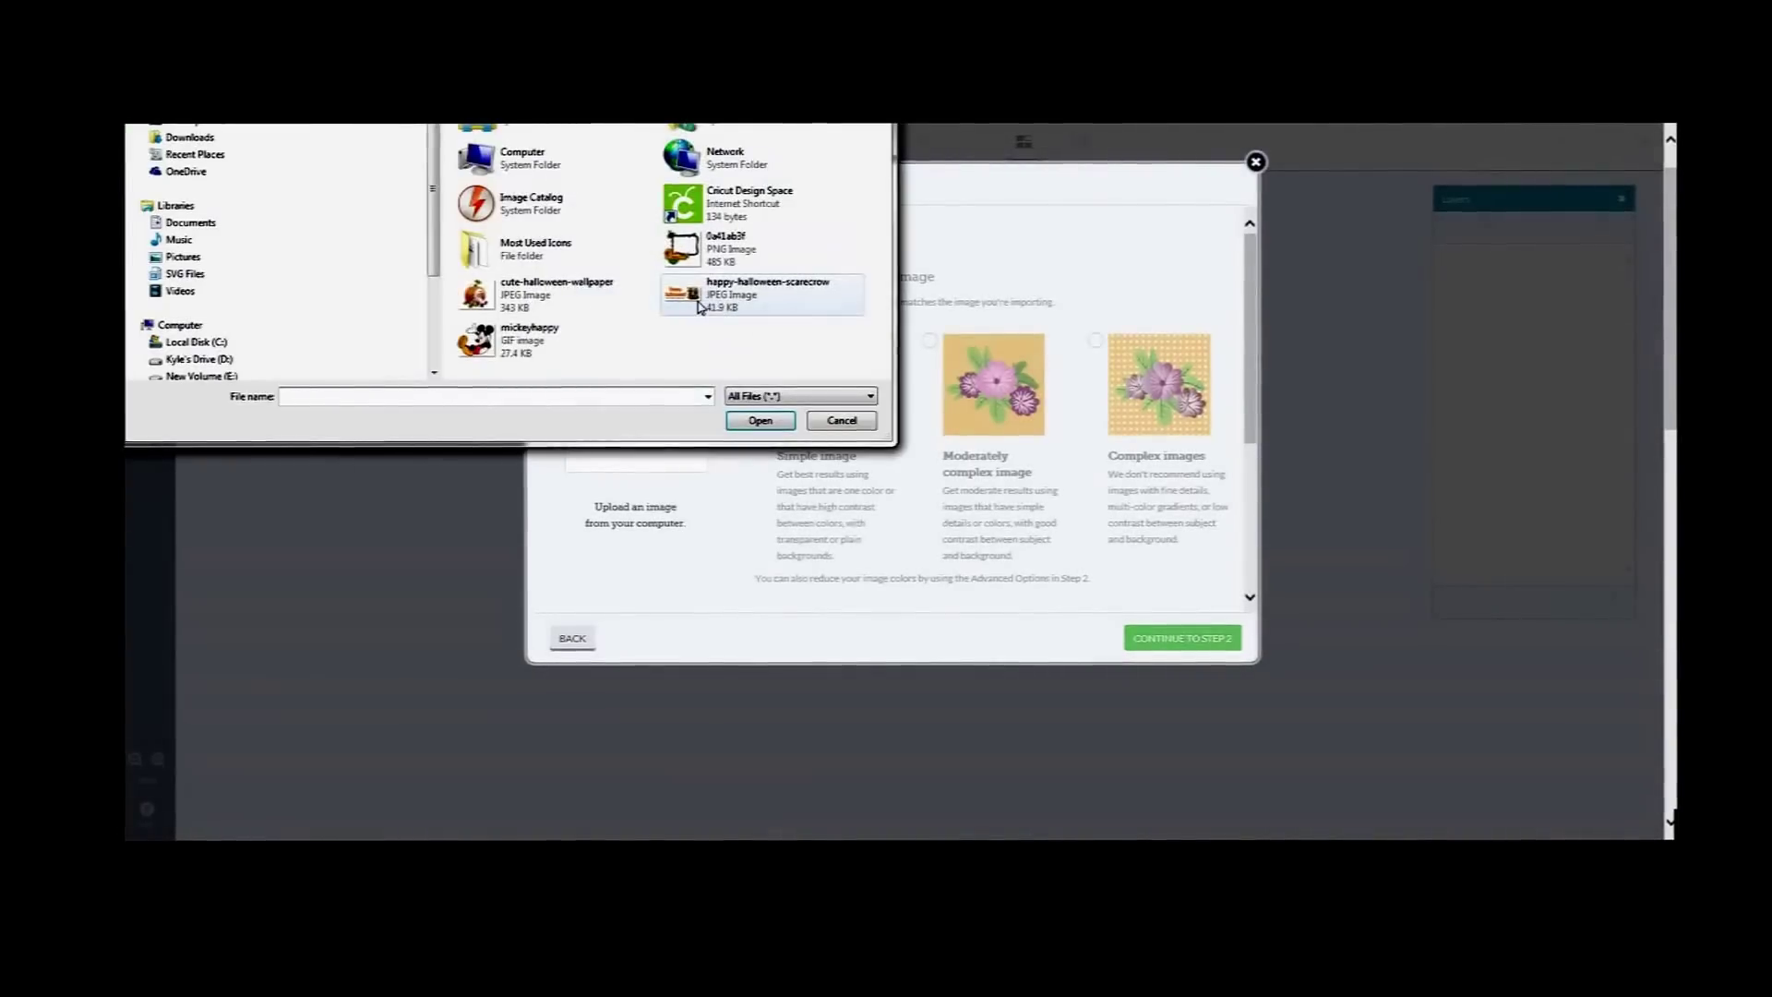
pyautogui.click(512, 350)
pyautogui.click(779, 426)
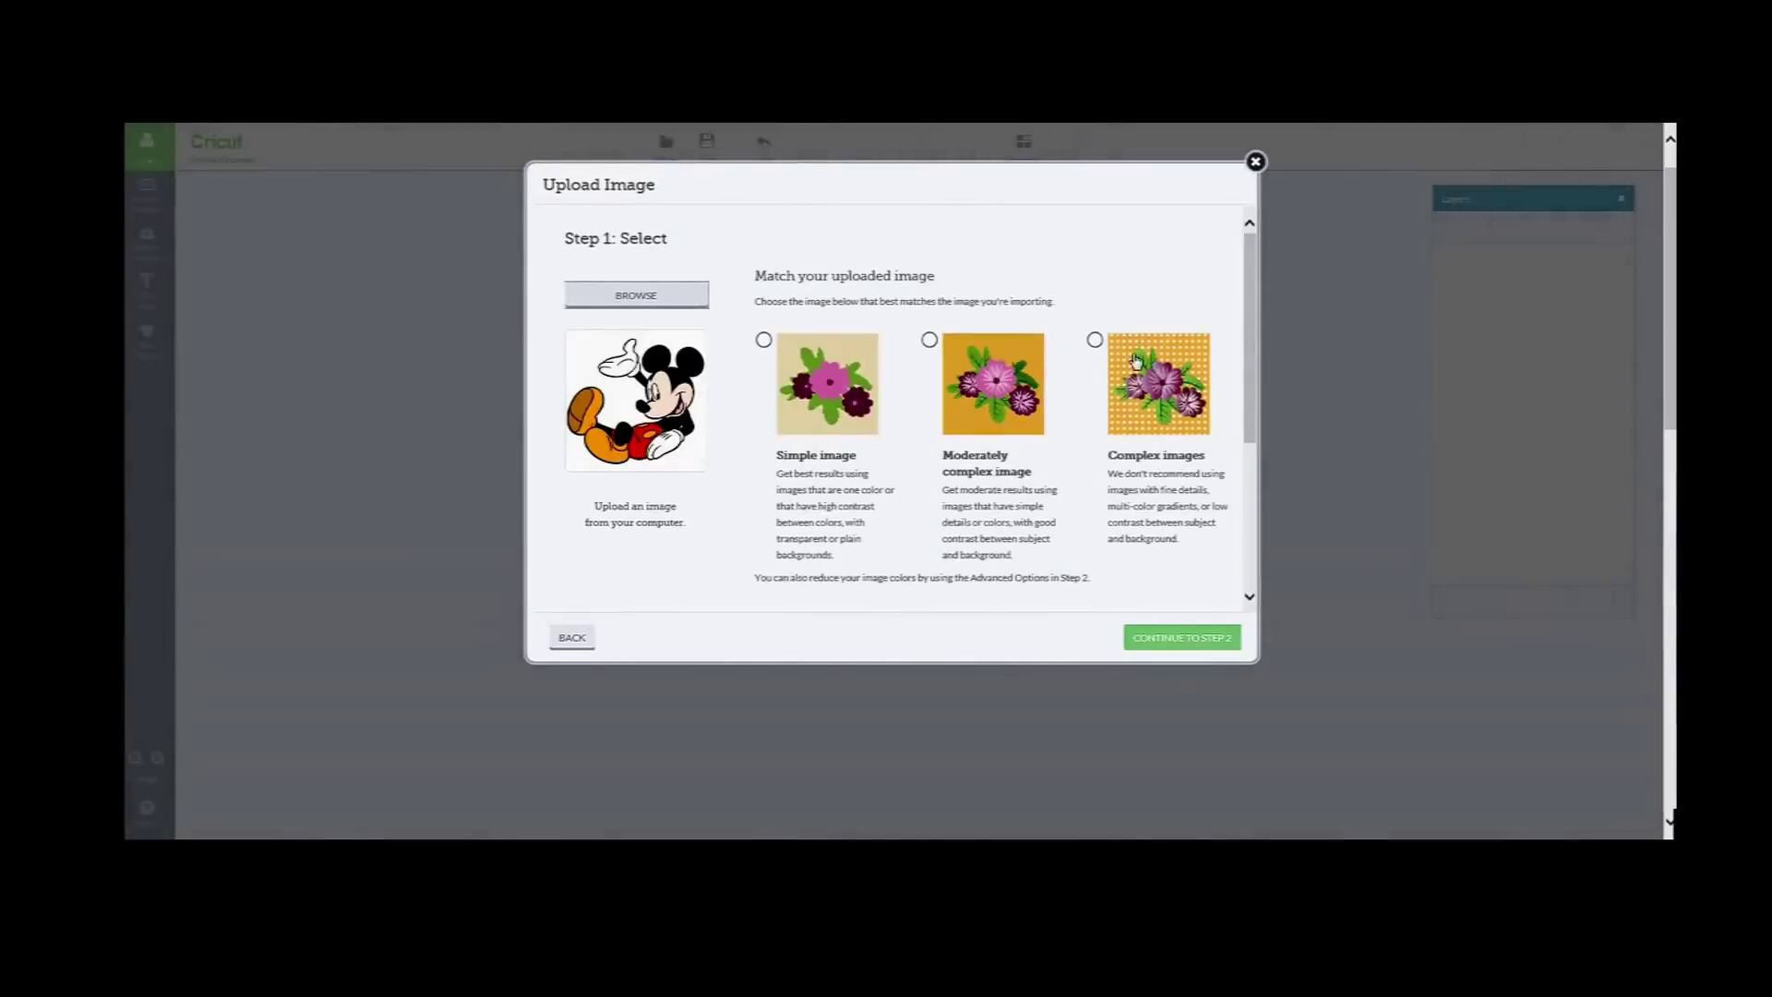
pyautogui.click(1094, 341)
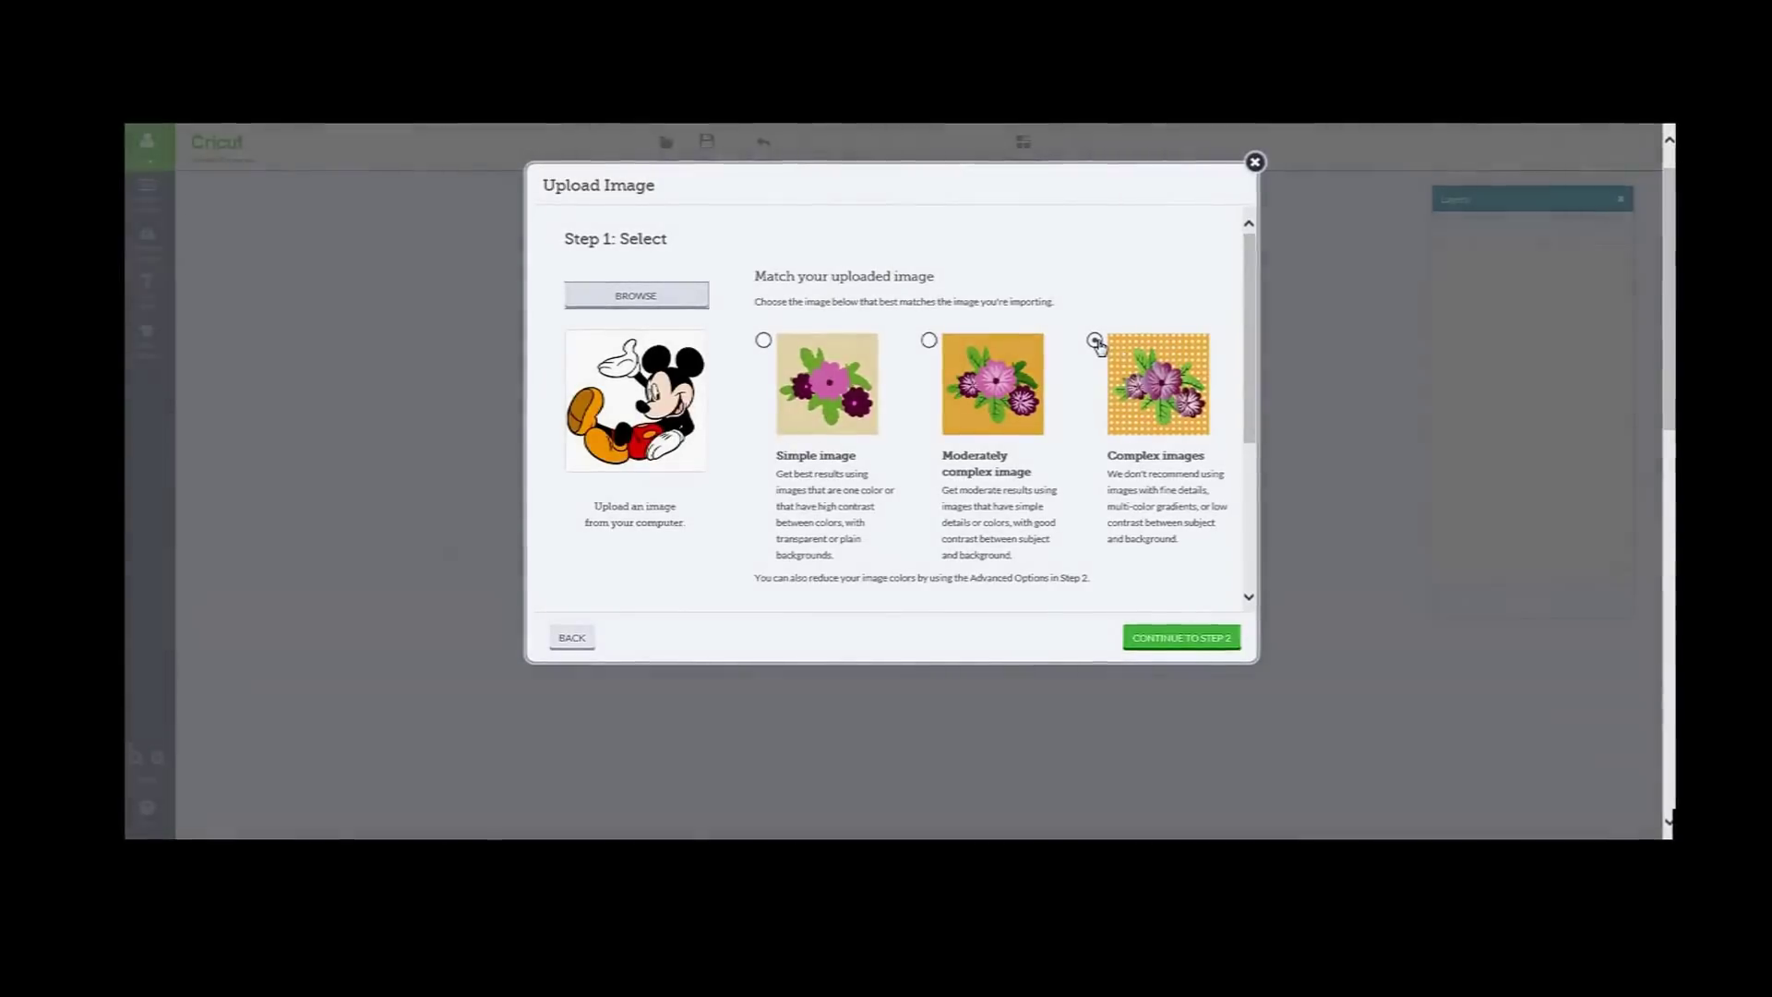
pyautogui.click(1170, 638)
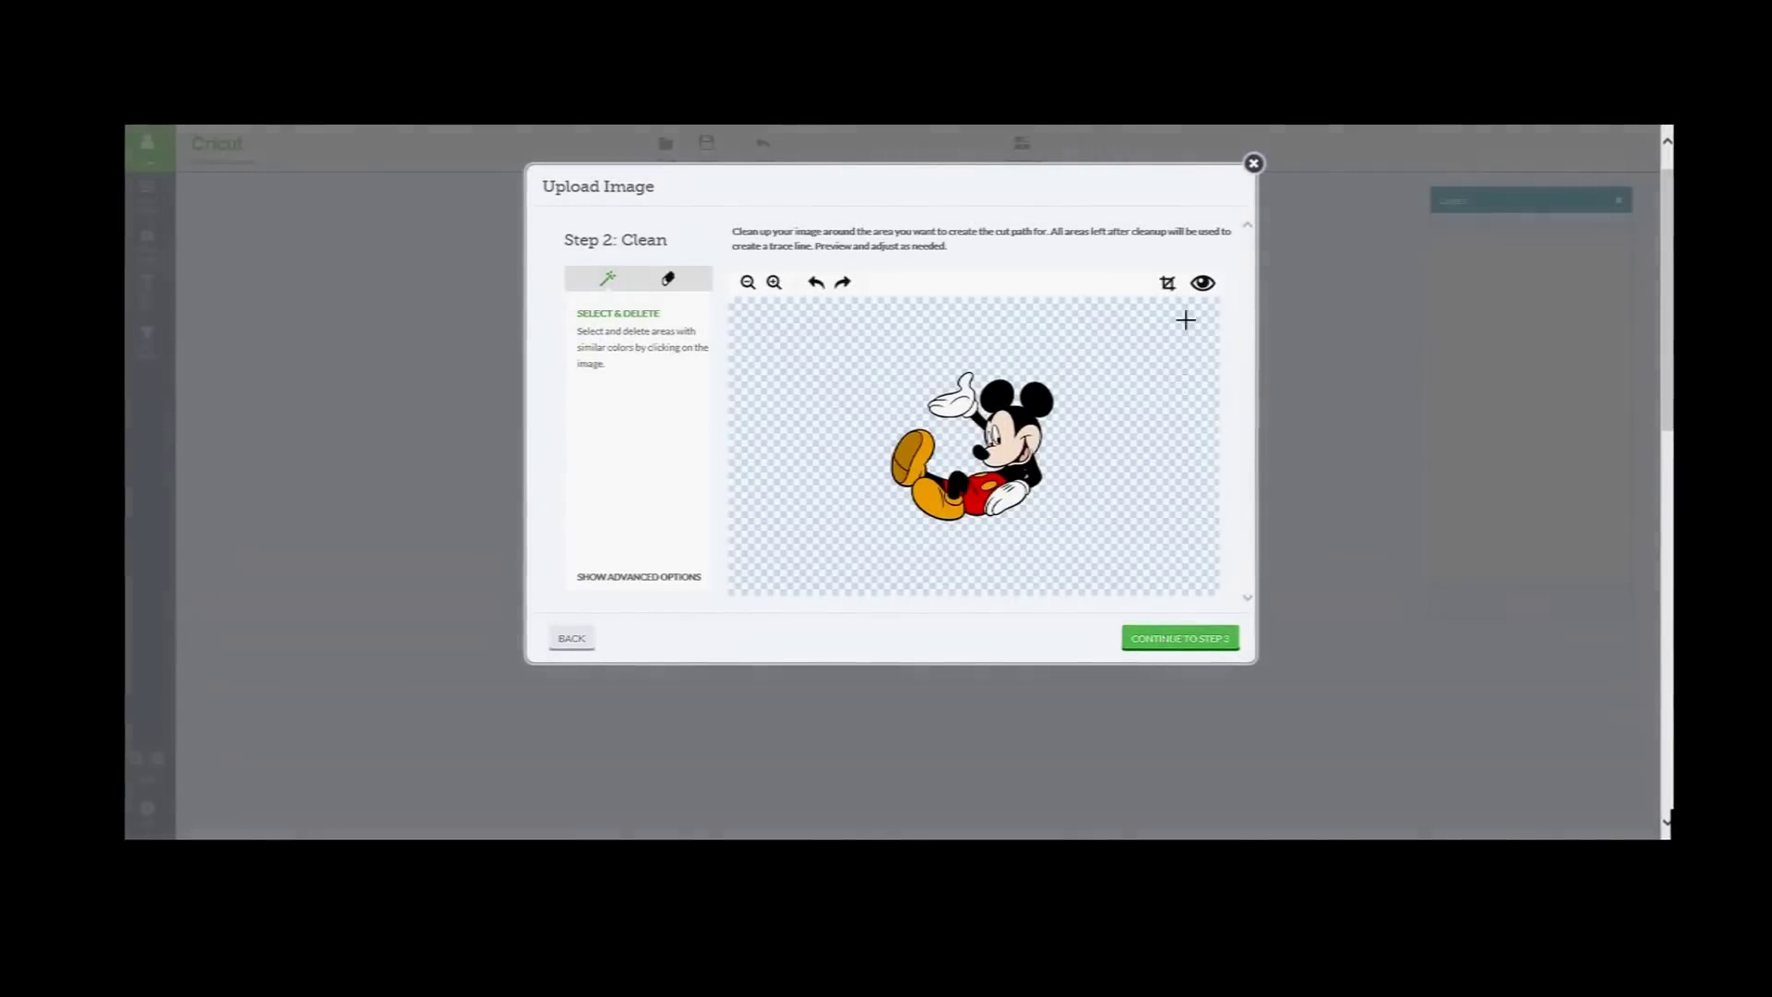
pyautogui.click(1208, 286)
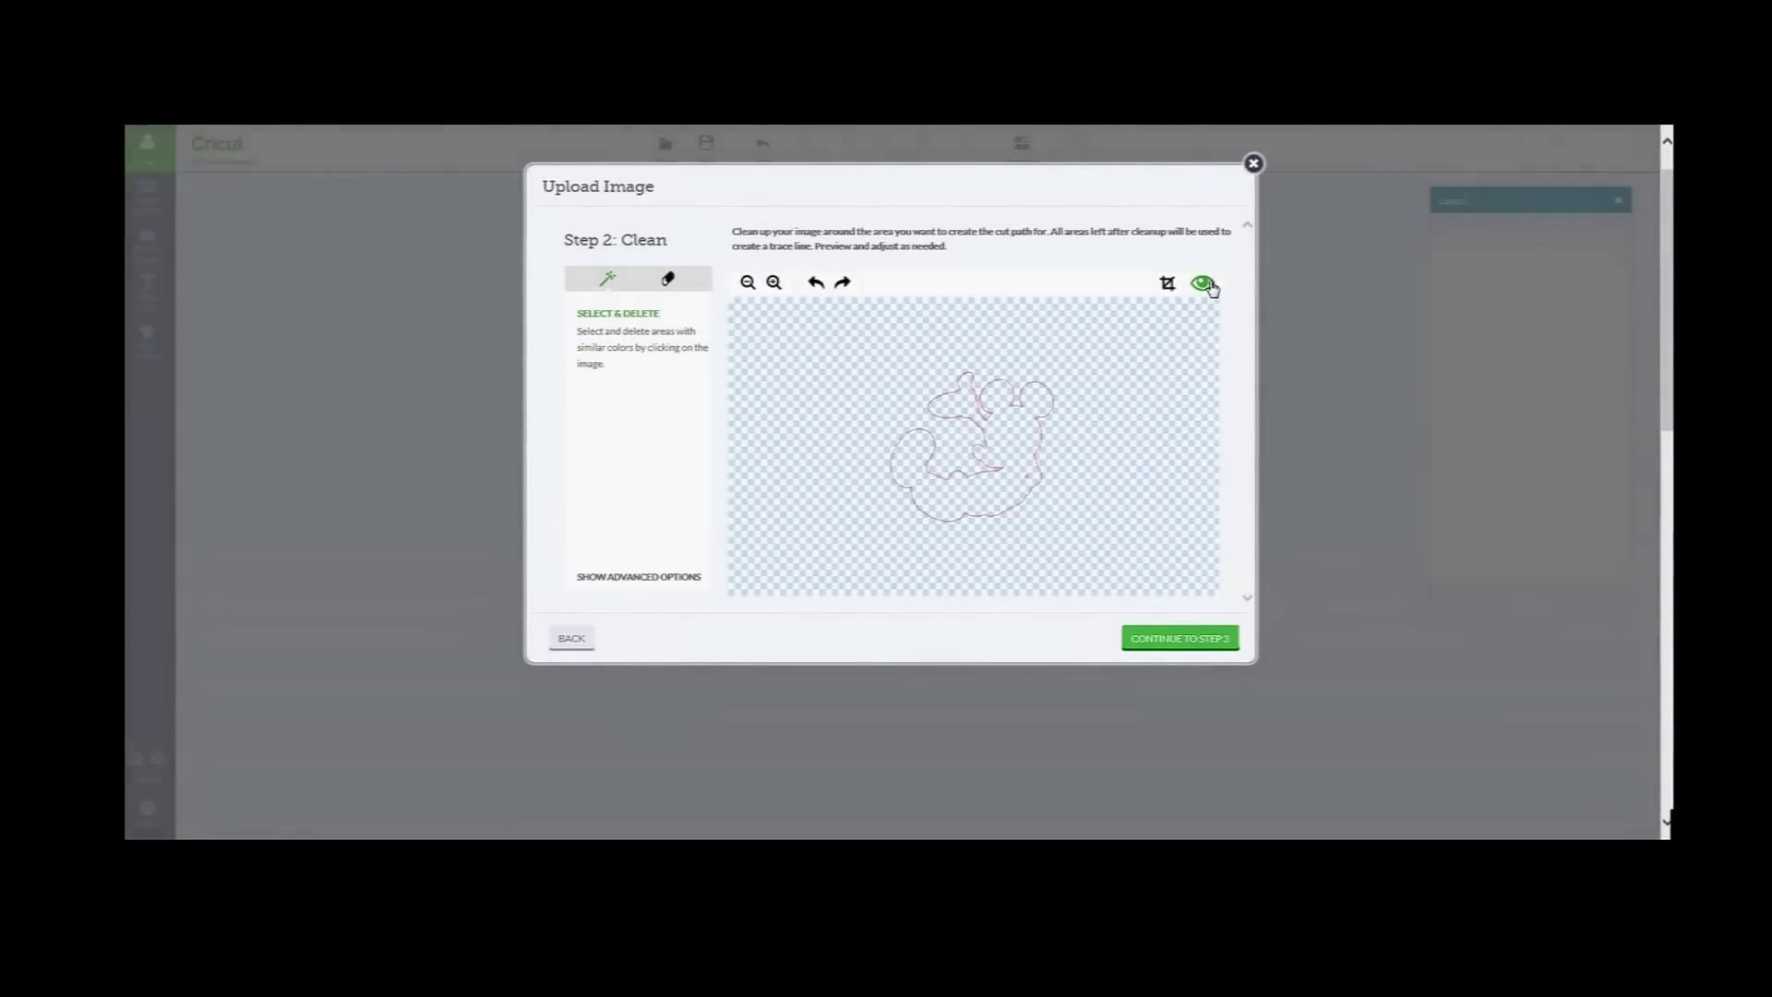
pyautogui.click(1210, 287)
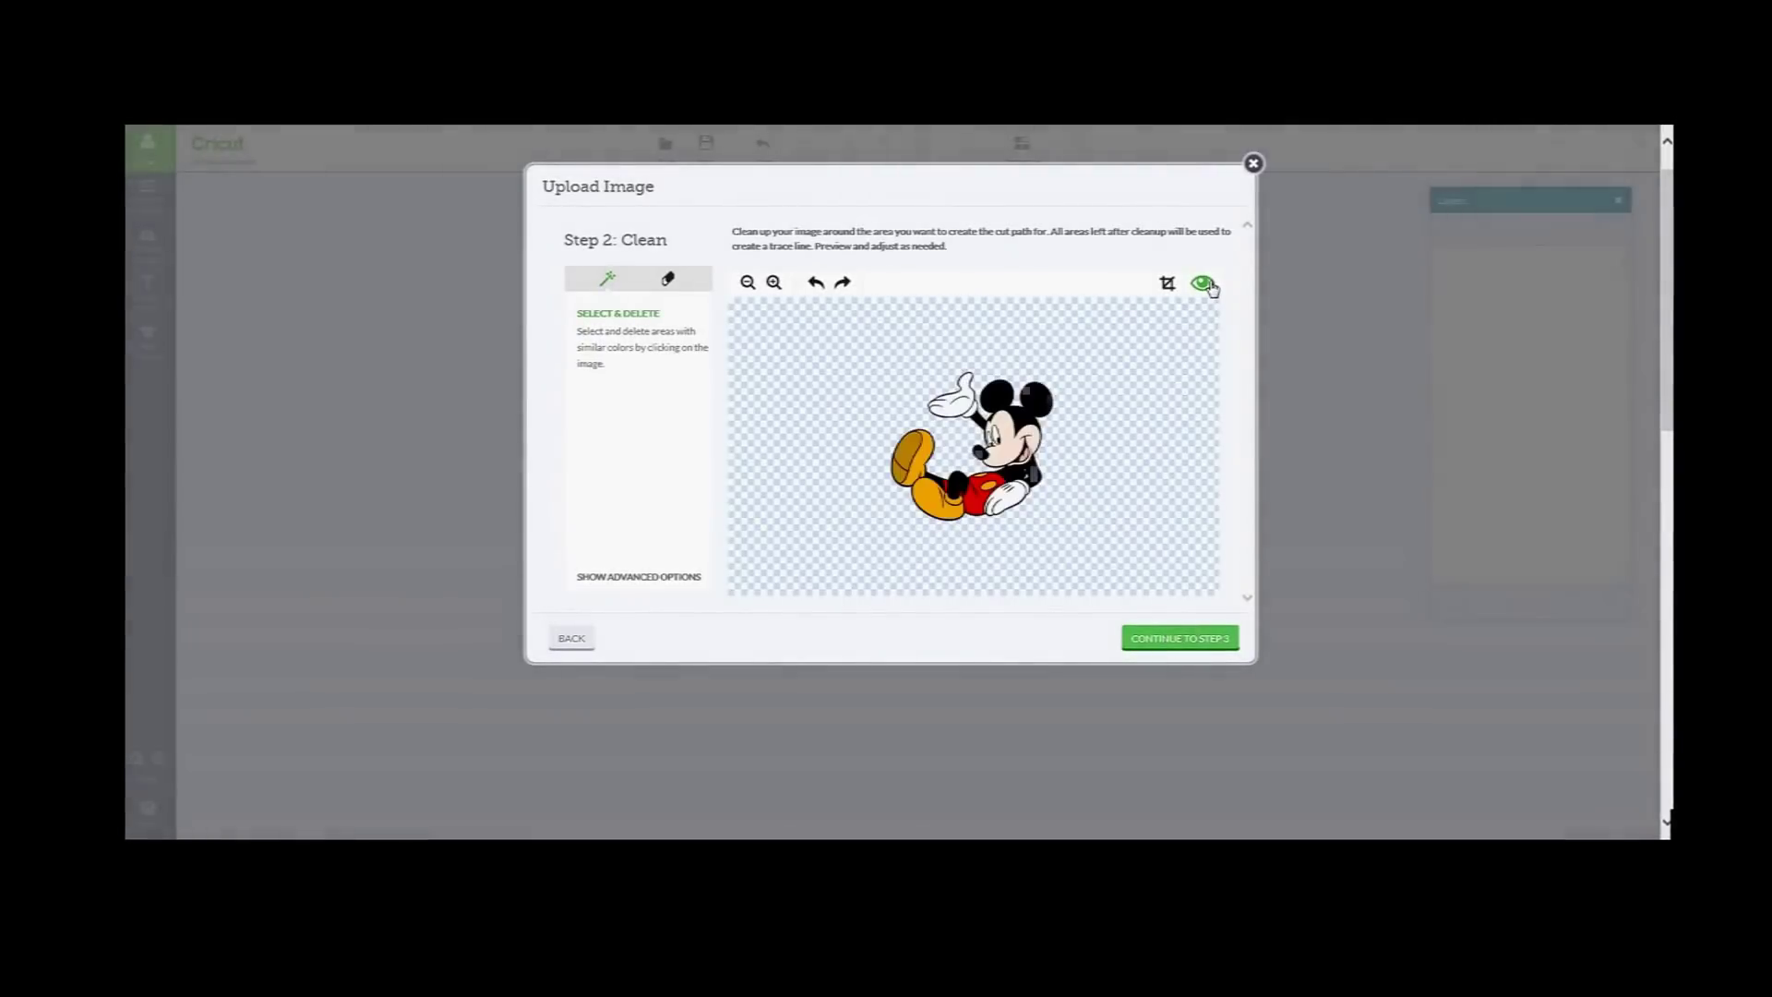
# - Save it as 'Mickey Mouse Happy' tagged 'Mickey Mouse' and insert it onto the canvas
pyautogui.click(1177, 638)
pyautogui.doubleClick(988, 315)
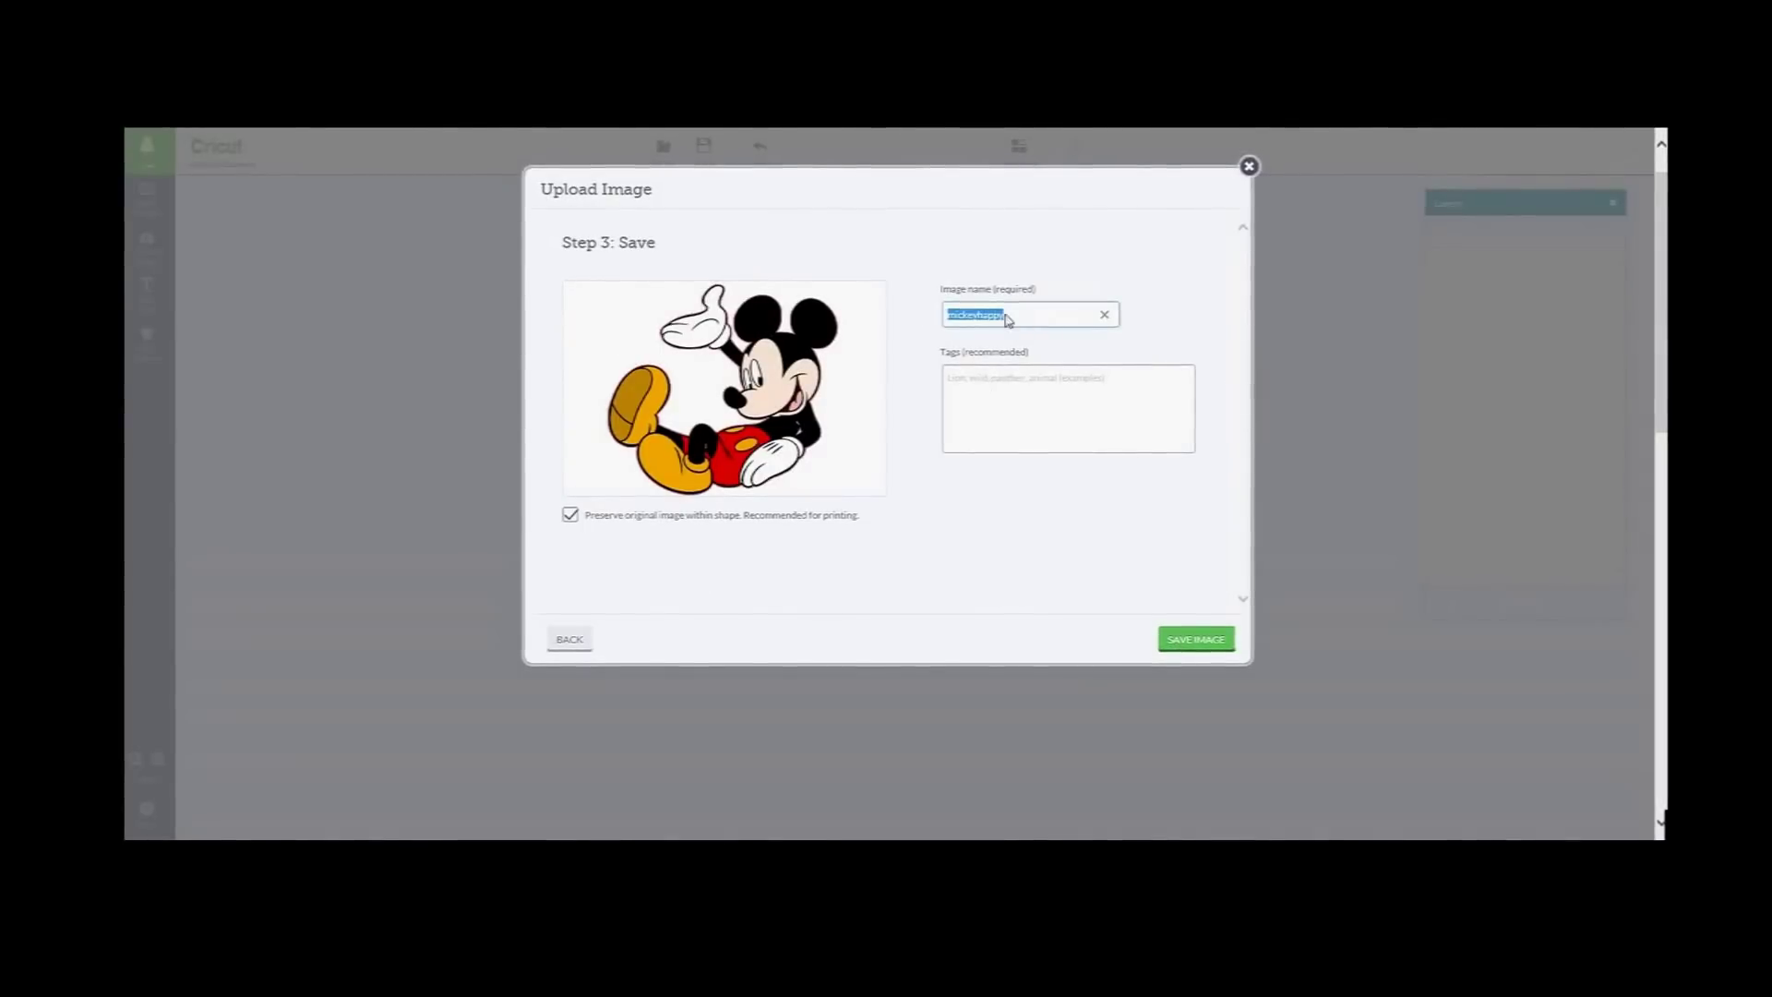
pyautogui.write('Mickey Mouse Happy')
pyautogui.press('Tab')
pyautogui.write('Mickey Mouse')
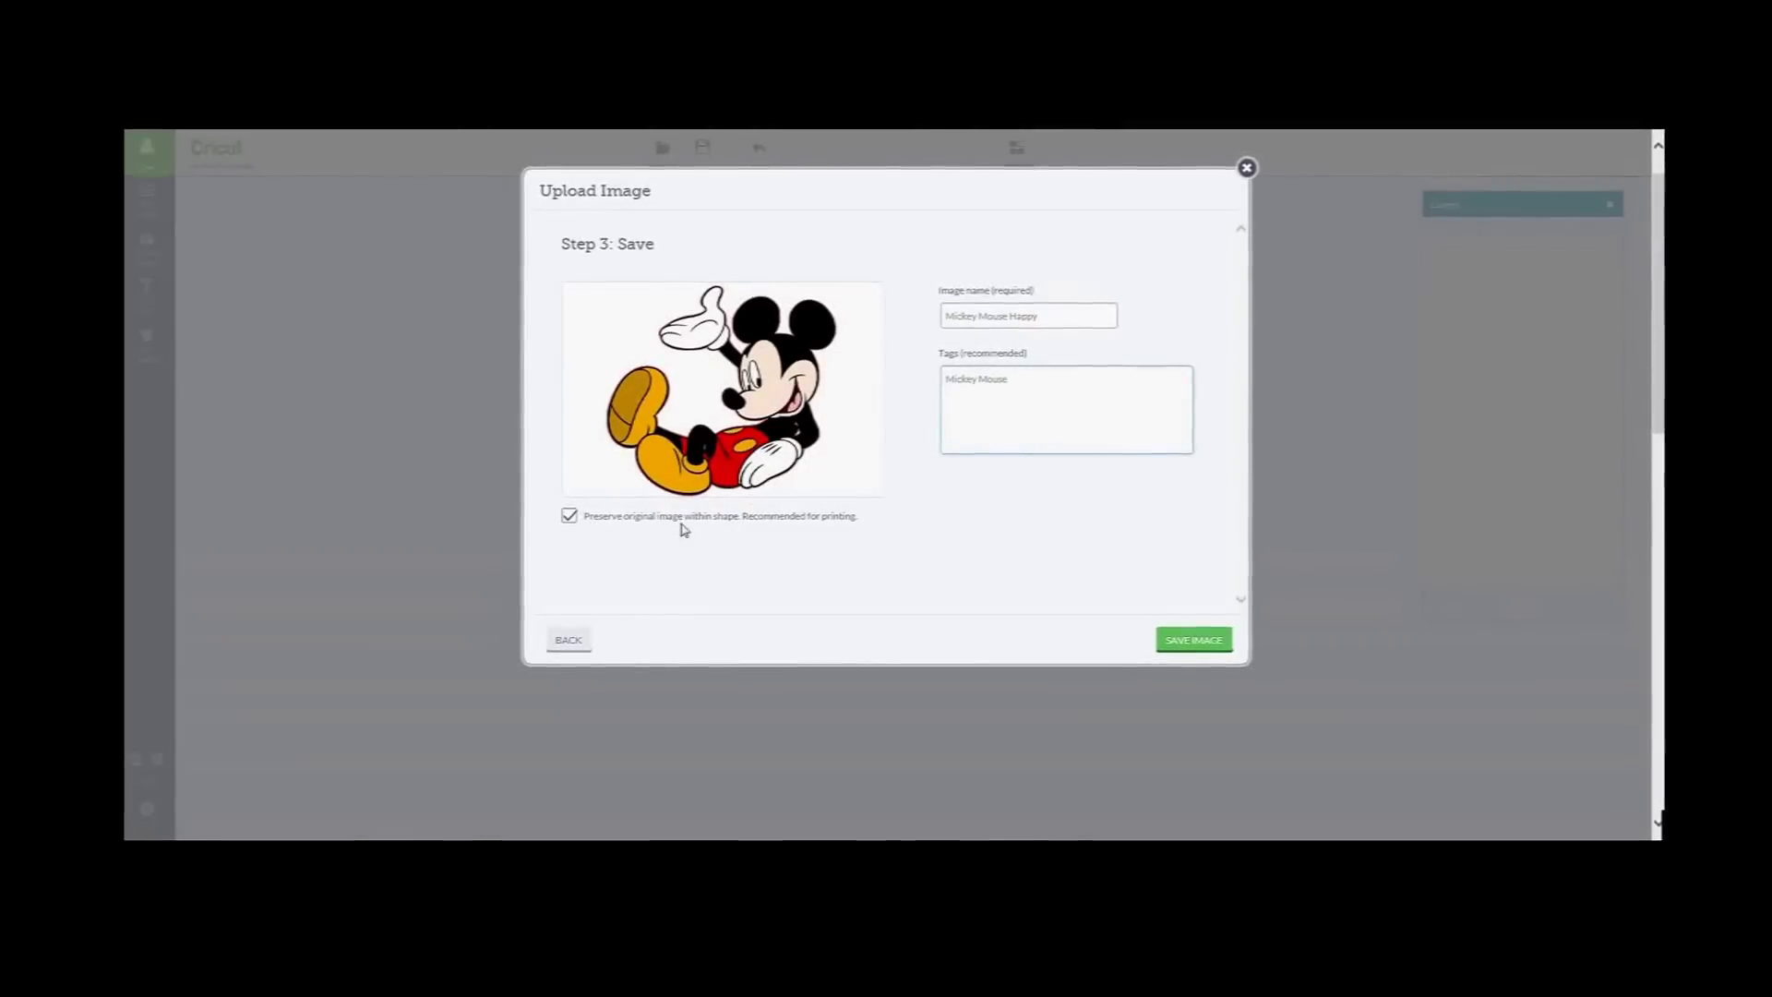
pyautogui.click(1191, 642)
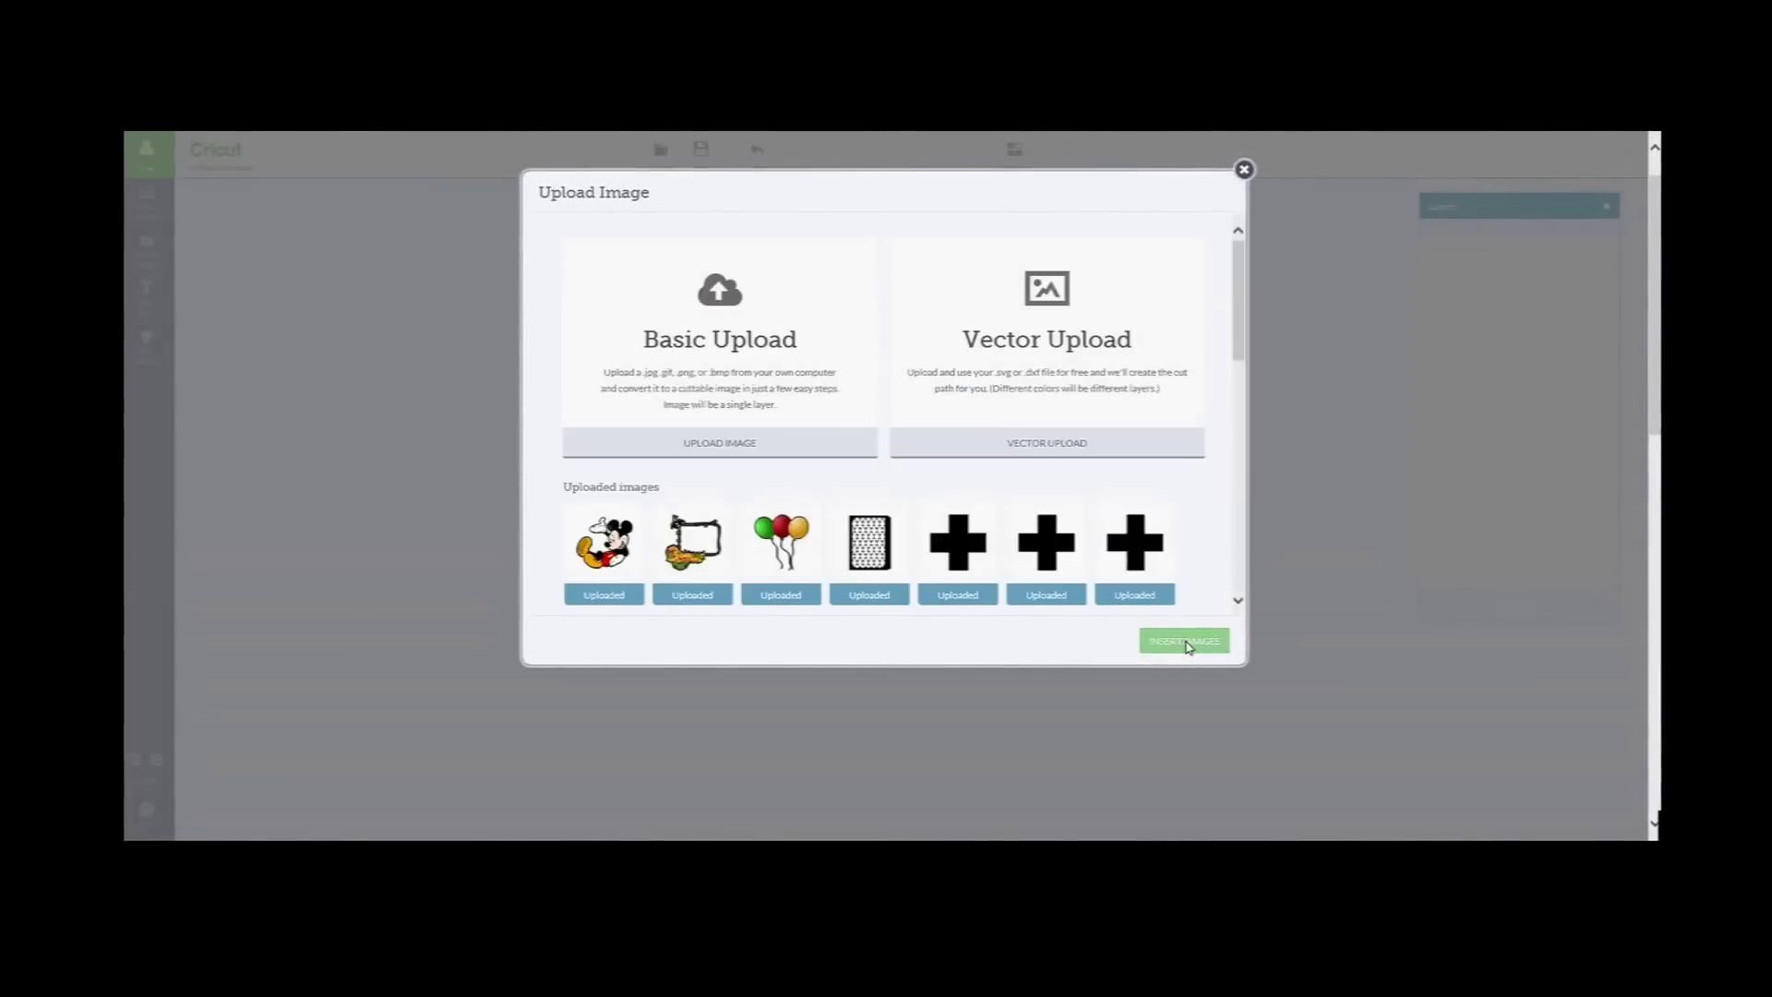
pyautogui.click(605, 544)
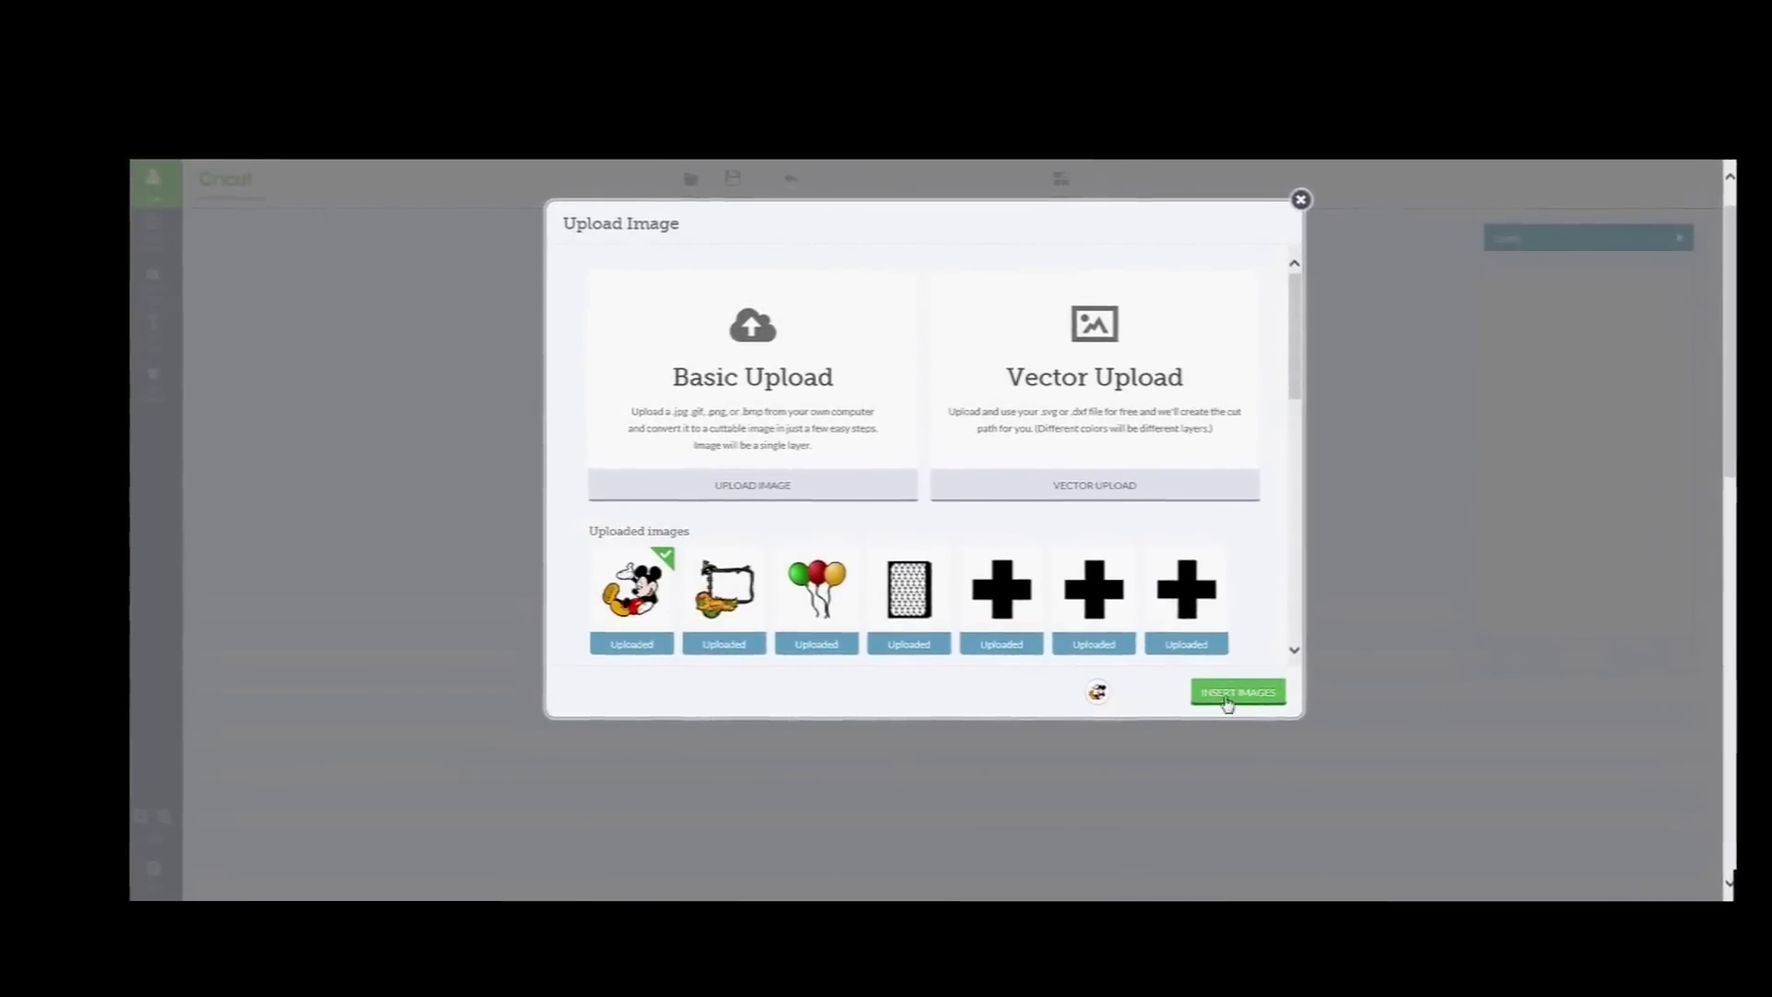
pyautogui.click(1228, 698)
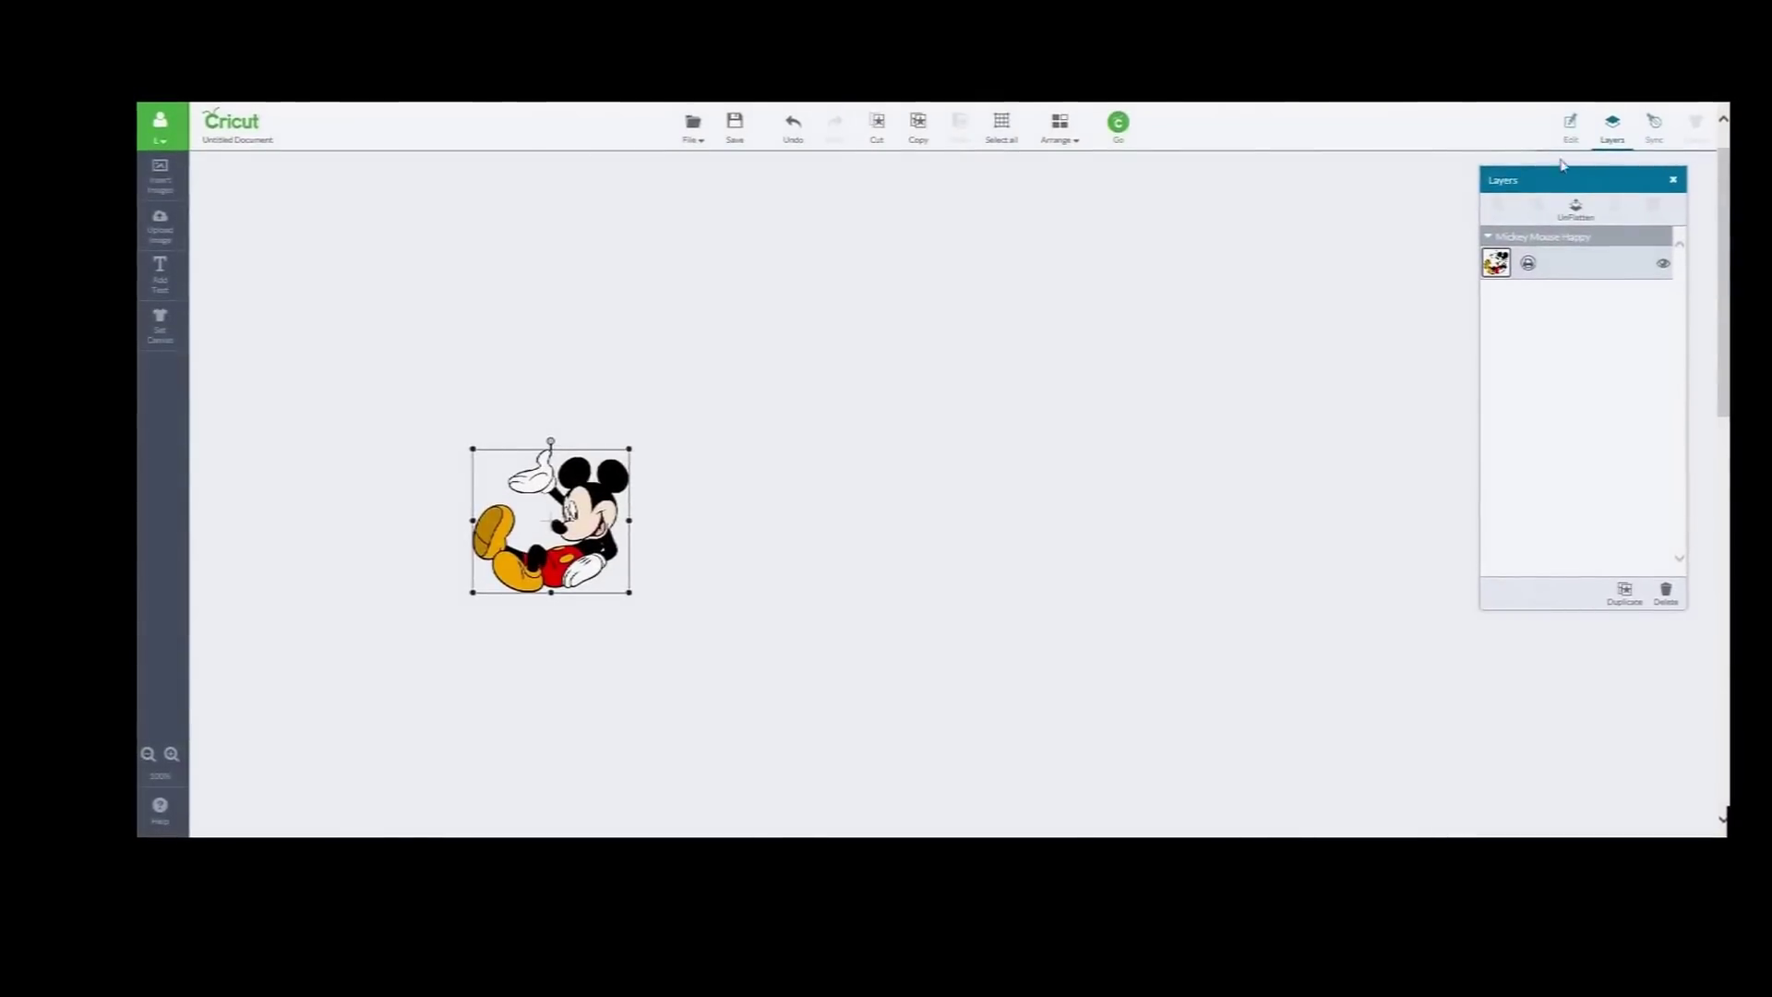
# - Set Mickey's width to 4.5 inches
pyautogui.click(1570, 125)
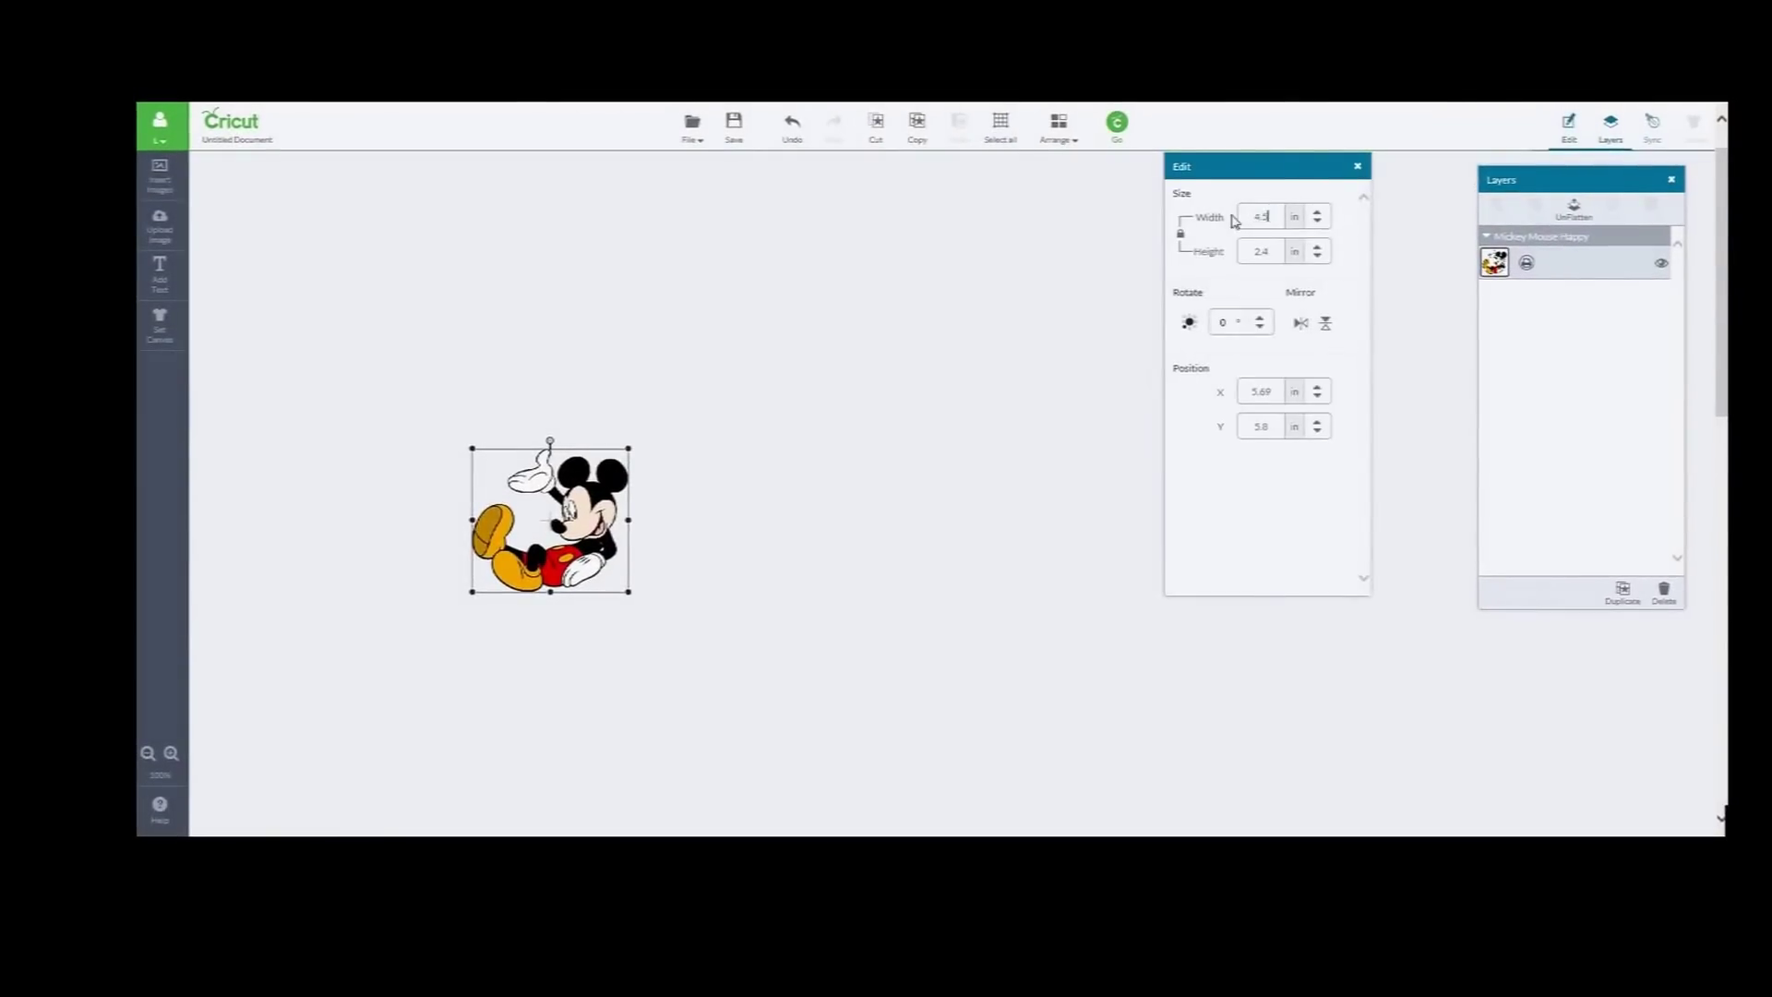
pyautogui.write('4.5')
pyautogui.press('Return')
pyautogui.click(1357, 166)
# - Reposition Mickey higher on the canvas and send the design to the mat preview
pyautogui.moveTo(681, 524); pyautogui.dragTo(674, 328)
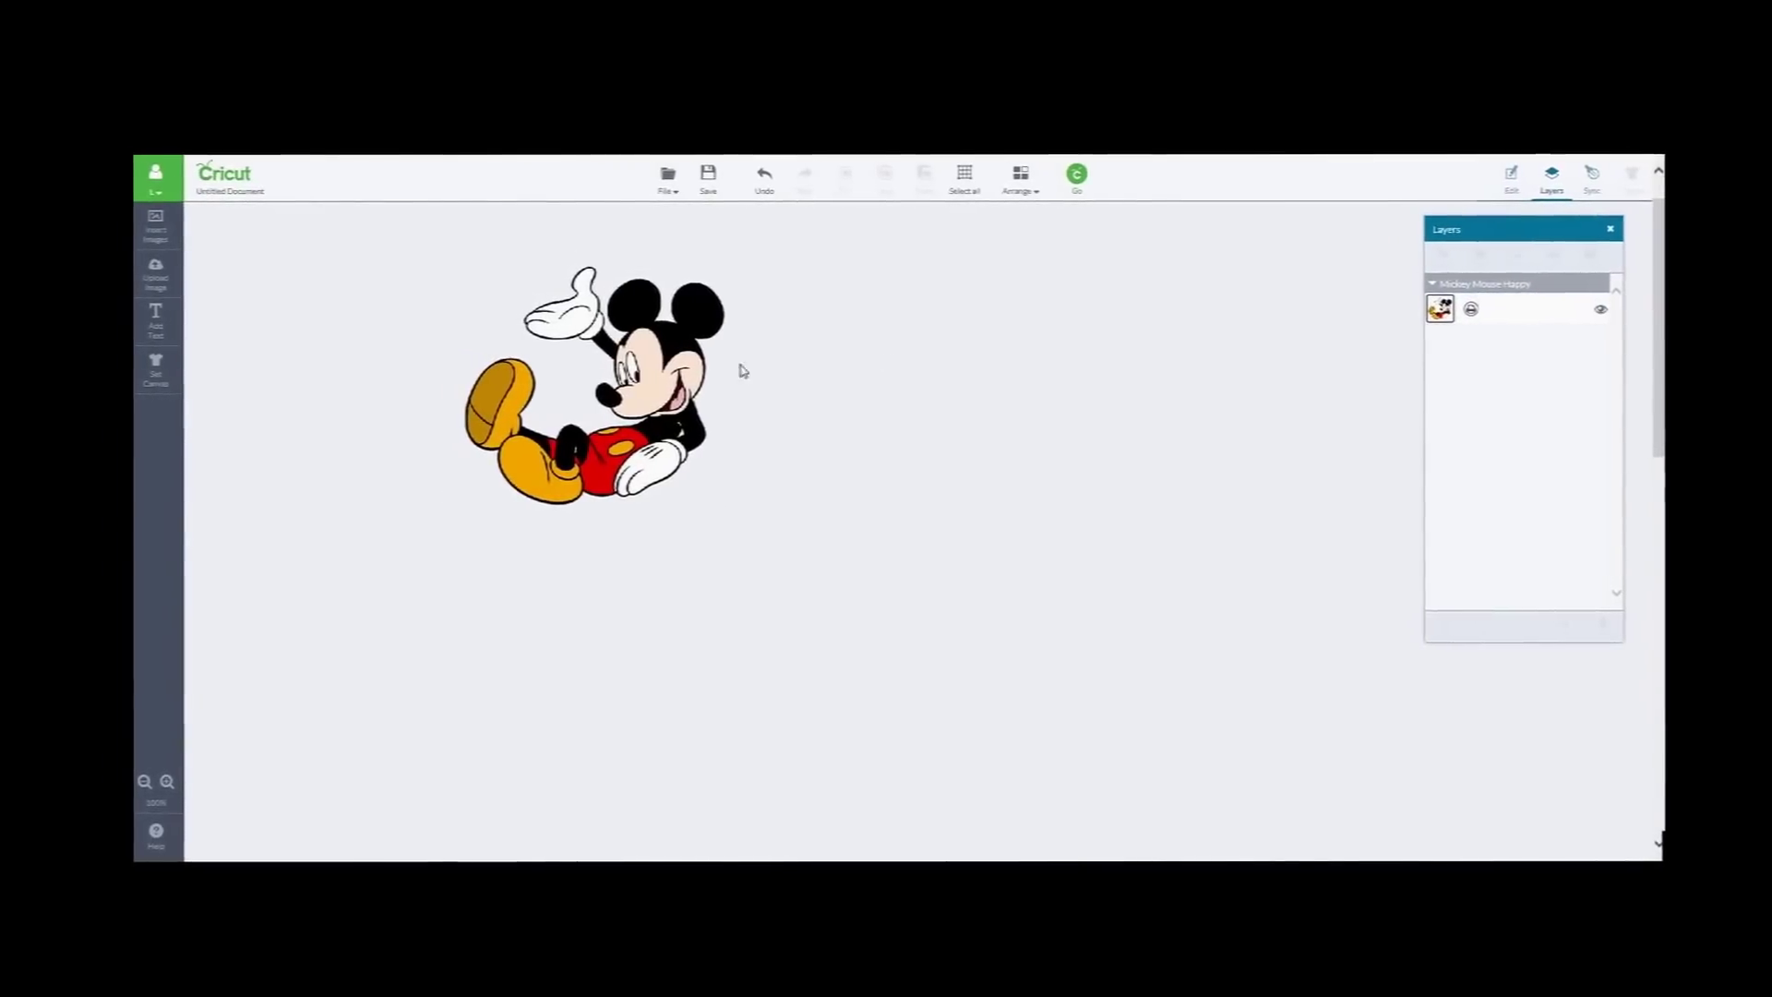
pyautogui.moveTo(606, 365); pyautogui.dragTo(672, 387)
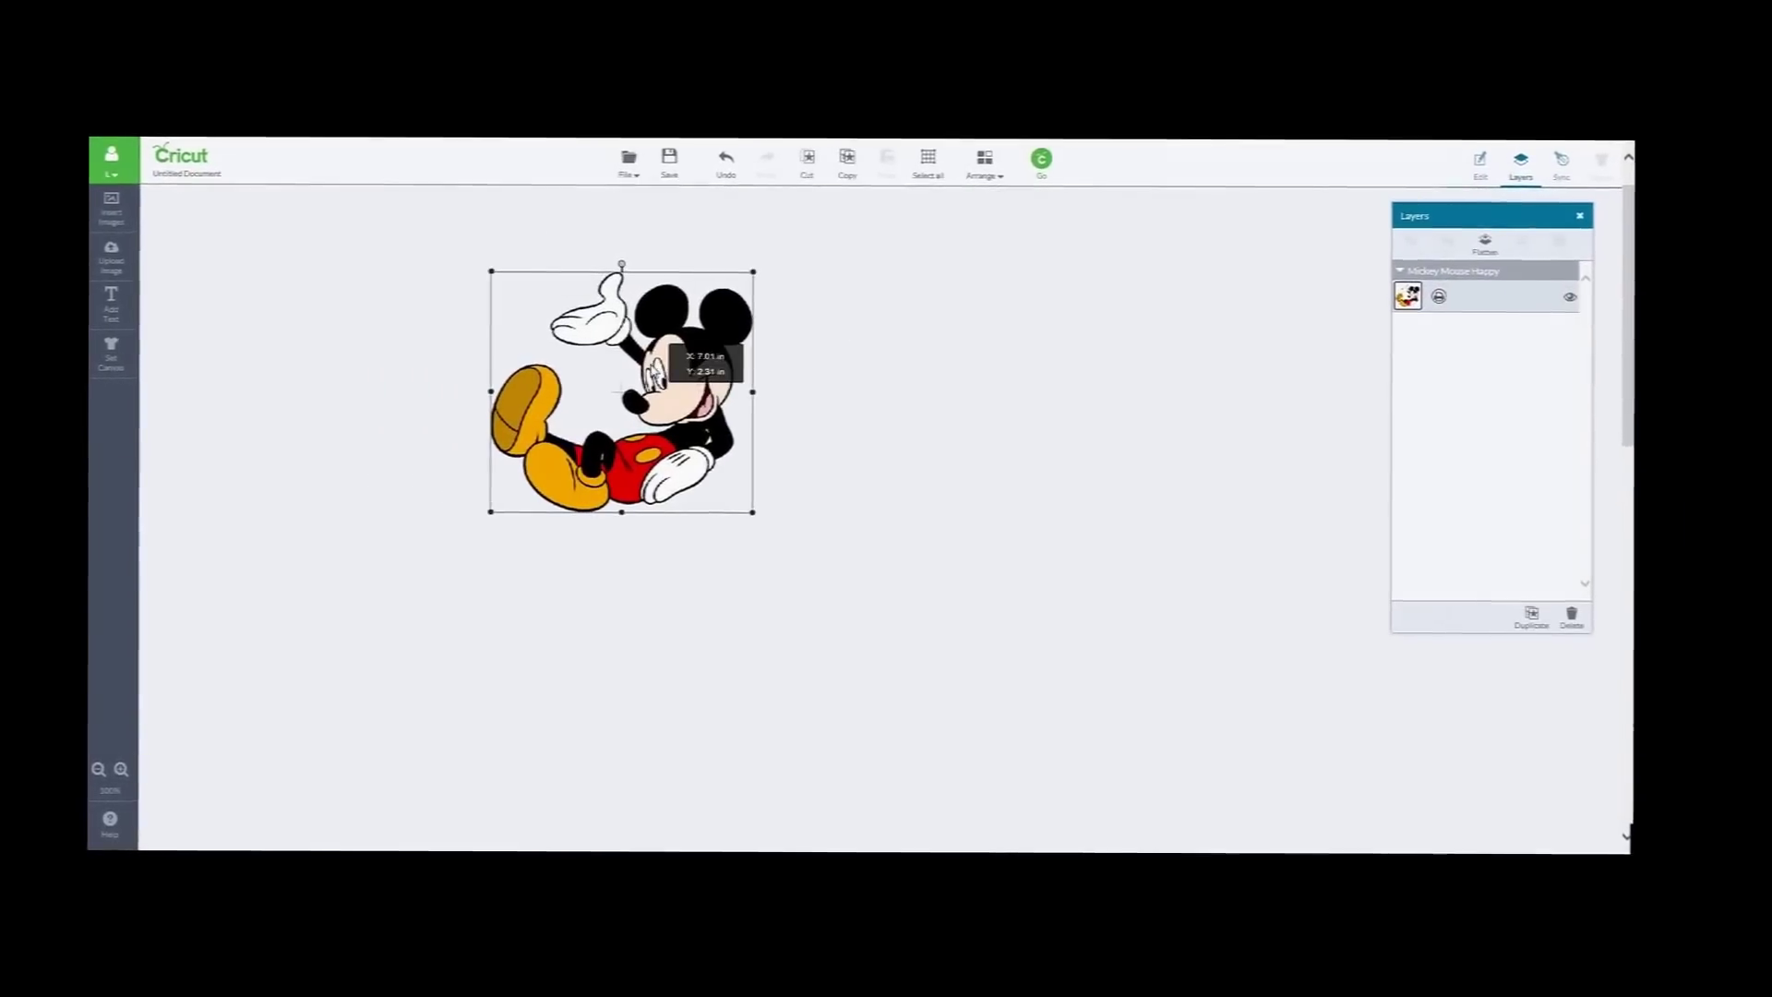
pyautogui.click(1481, 244)
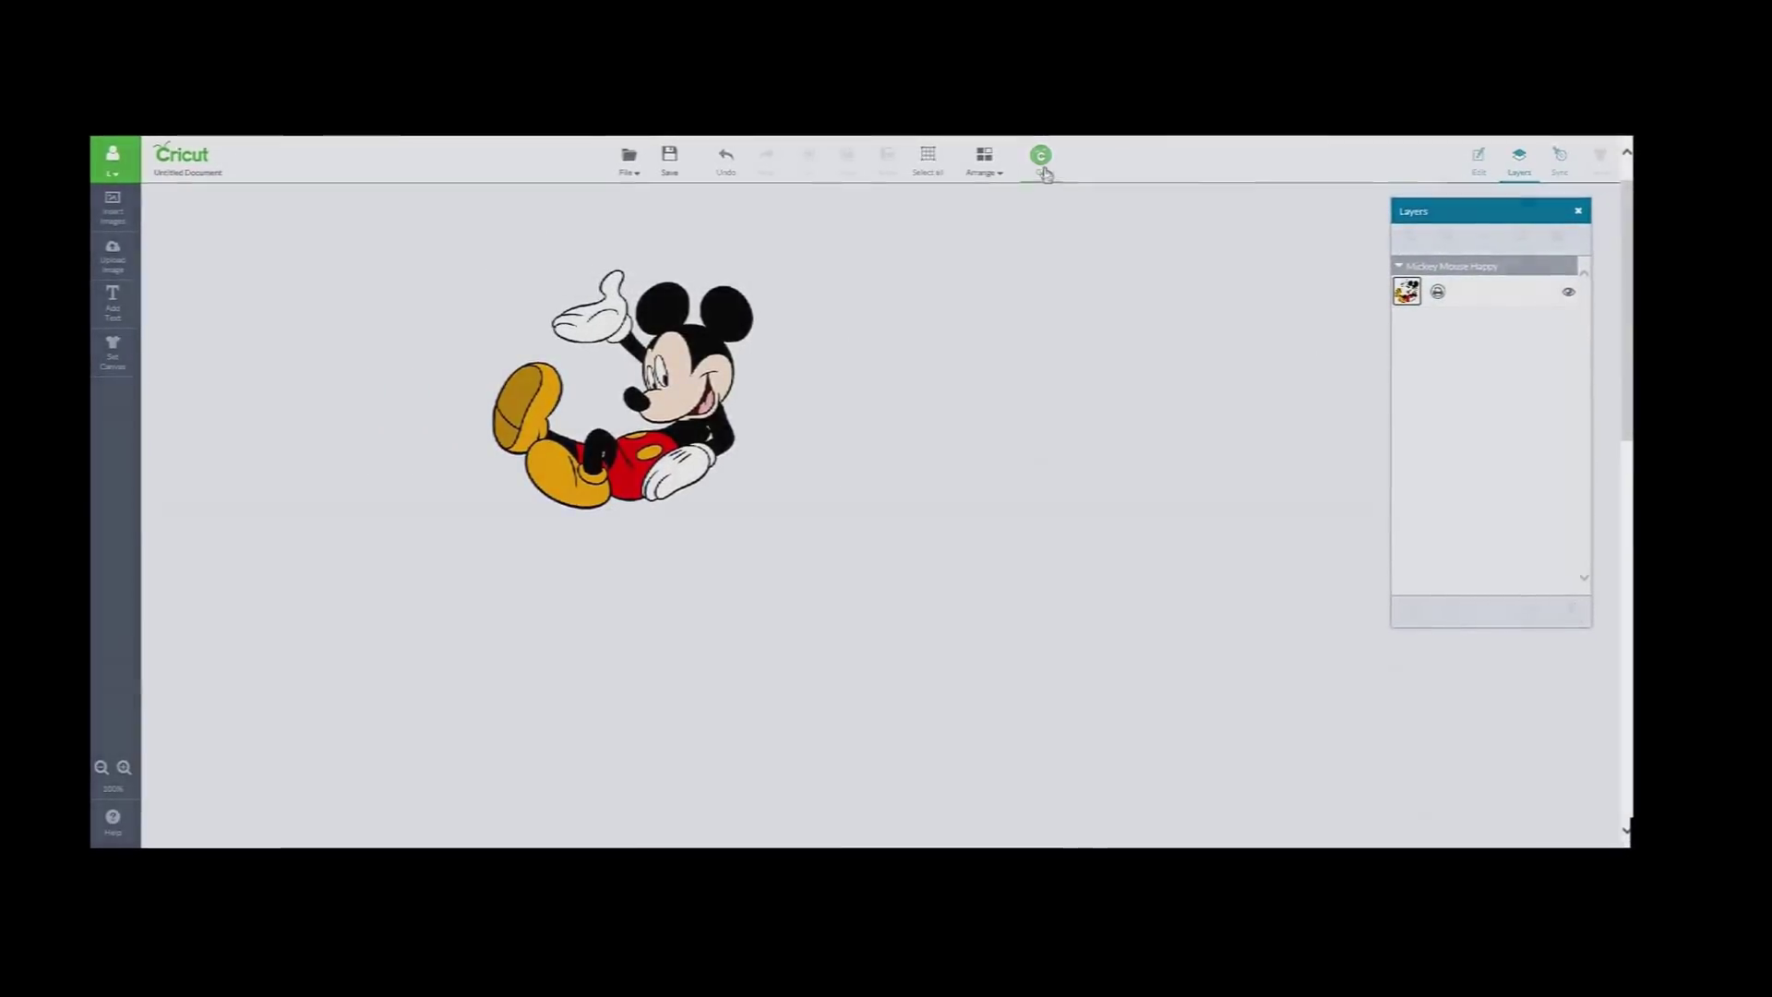
pyautogui.click(1042, 157)
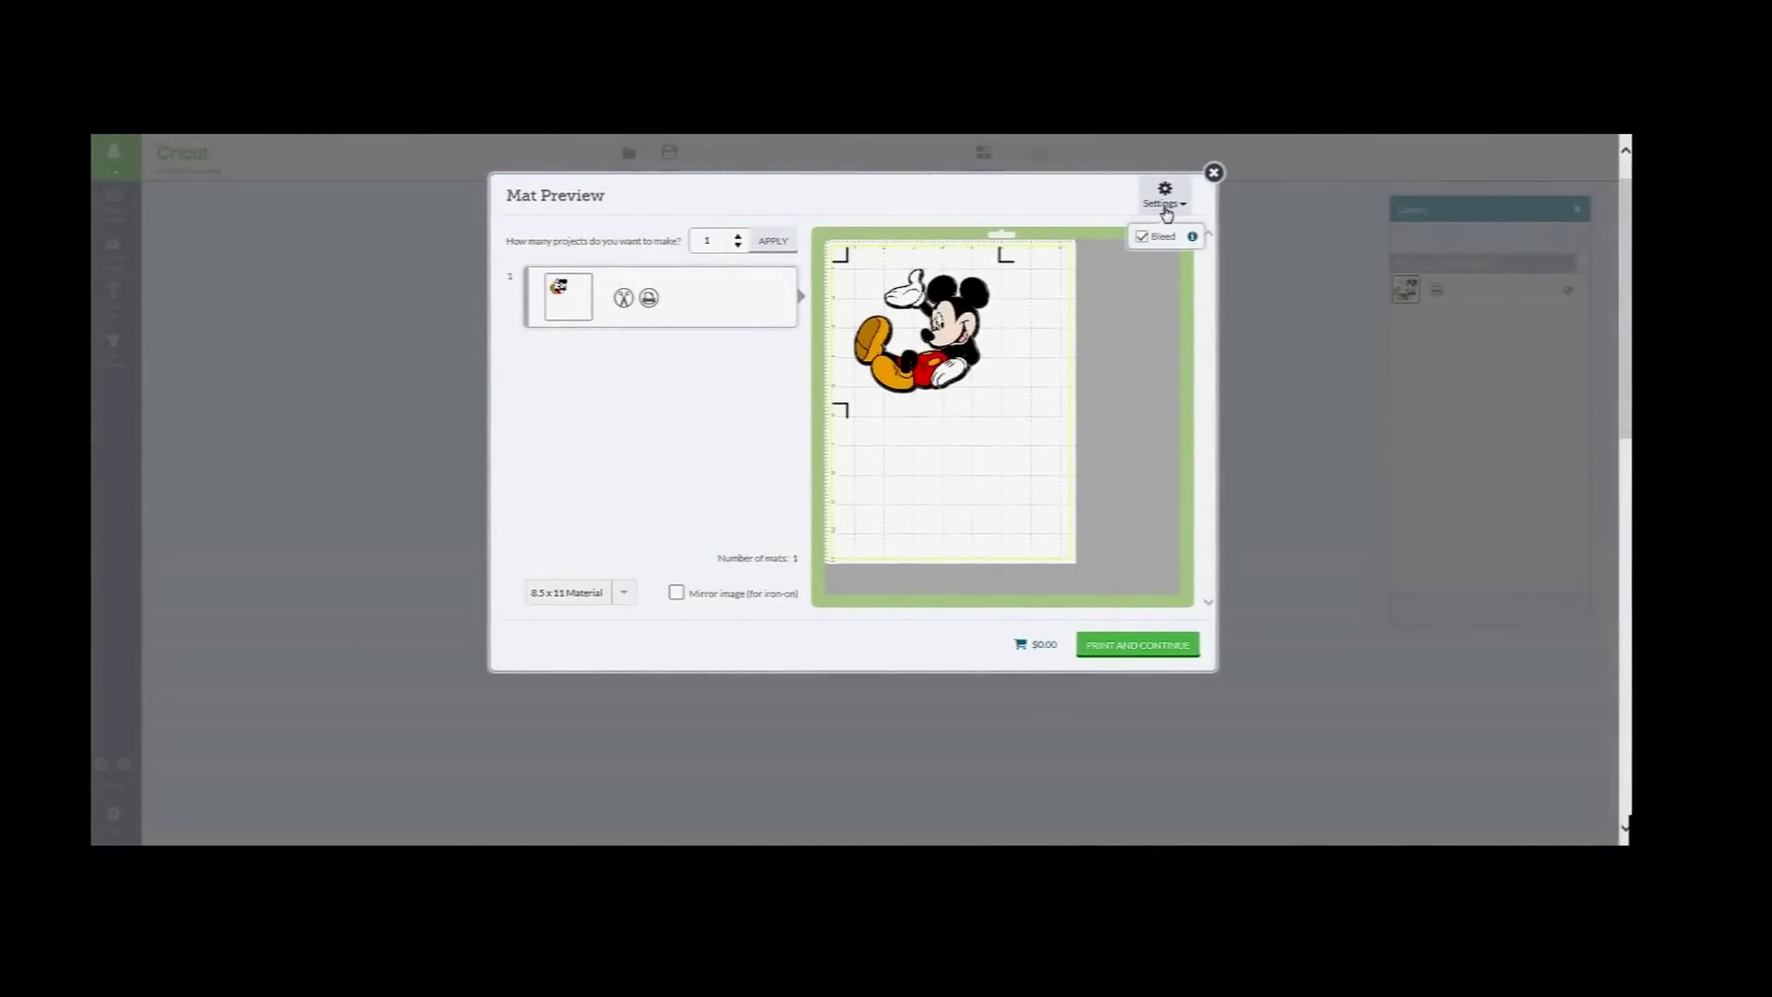
# - Print the Mickey mat sheet on the home printer
pyautogui.click(1145, 644)
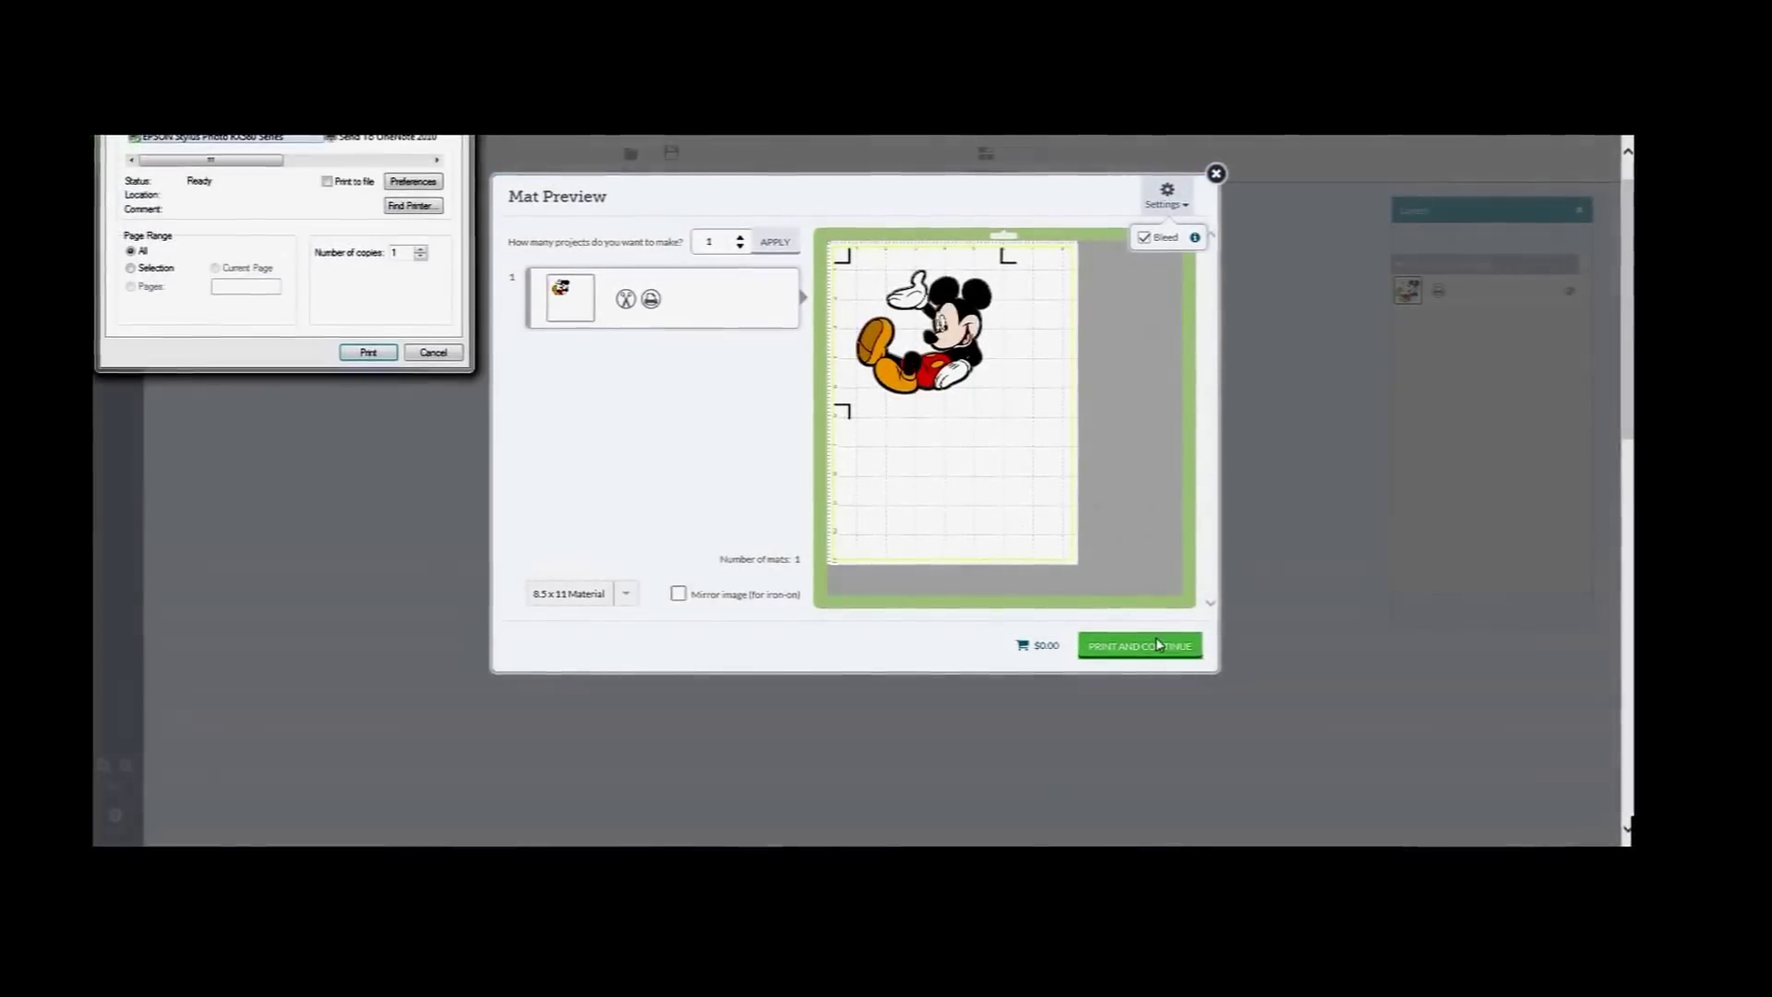
pyautogui.click(362, 356)
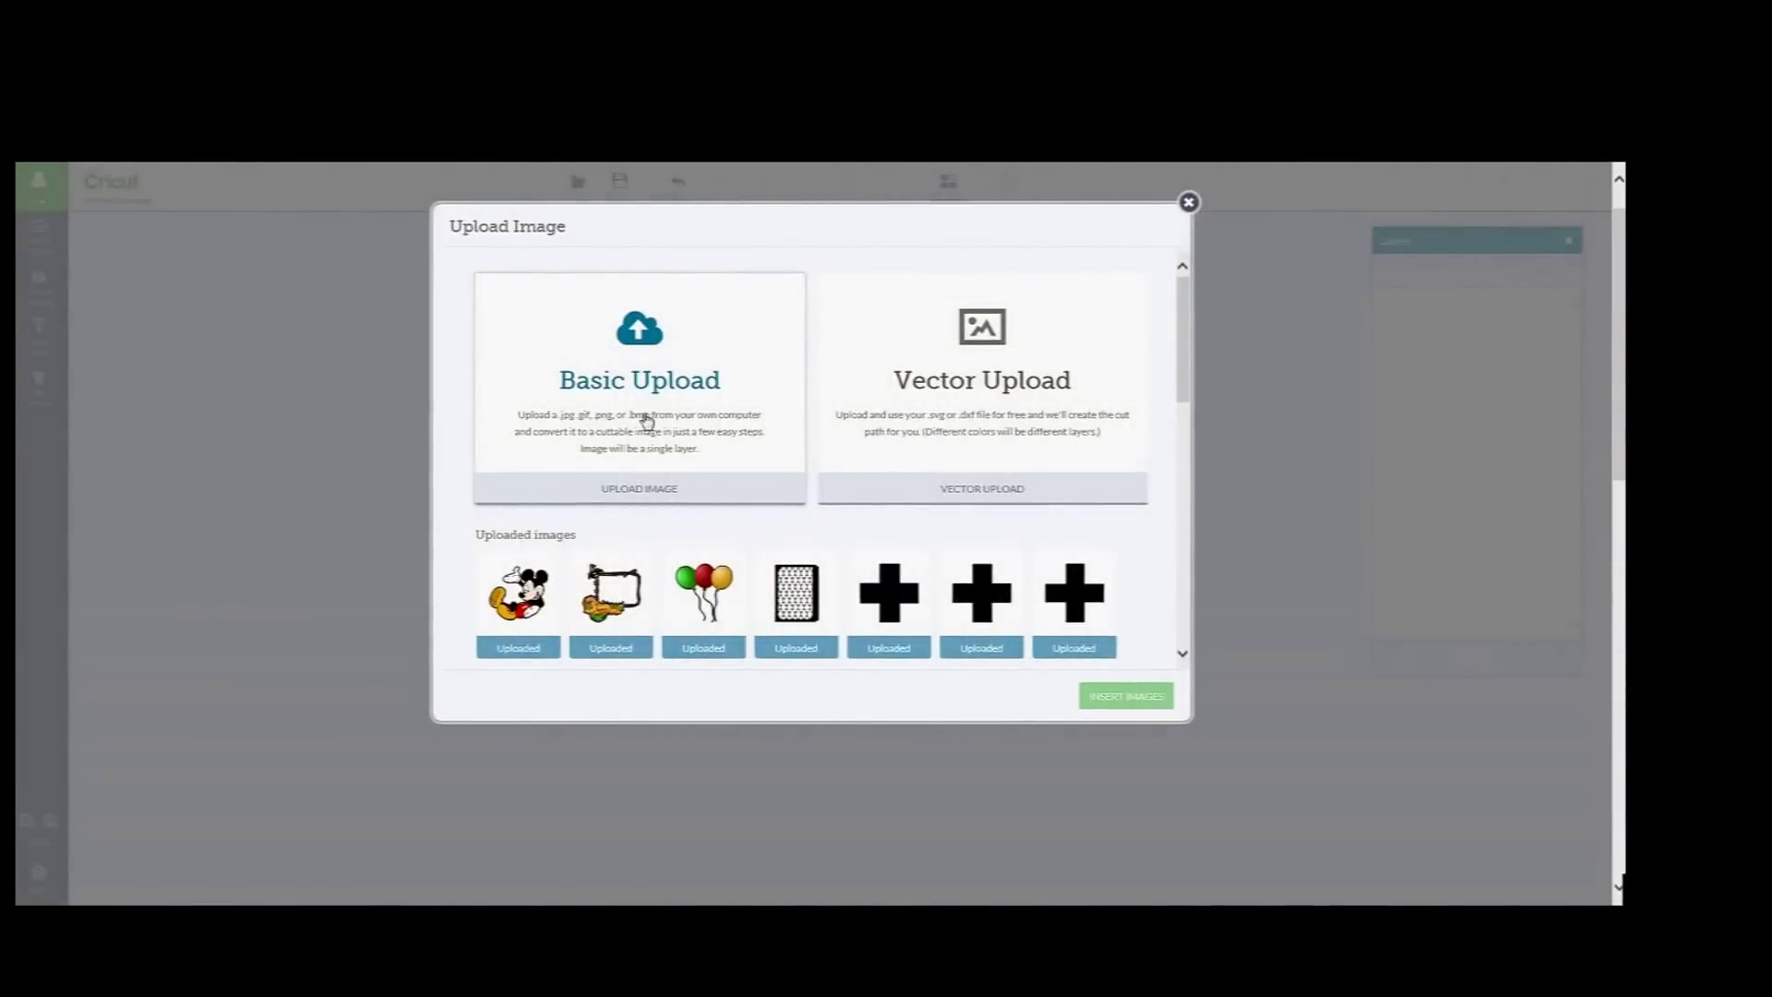
# - Upload the Happy Halloween scarecrow image and zoom in twice on its cleanup preview
pyautogui.click(646, 491)
pyautogui.click(1078, 697)
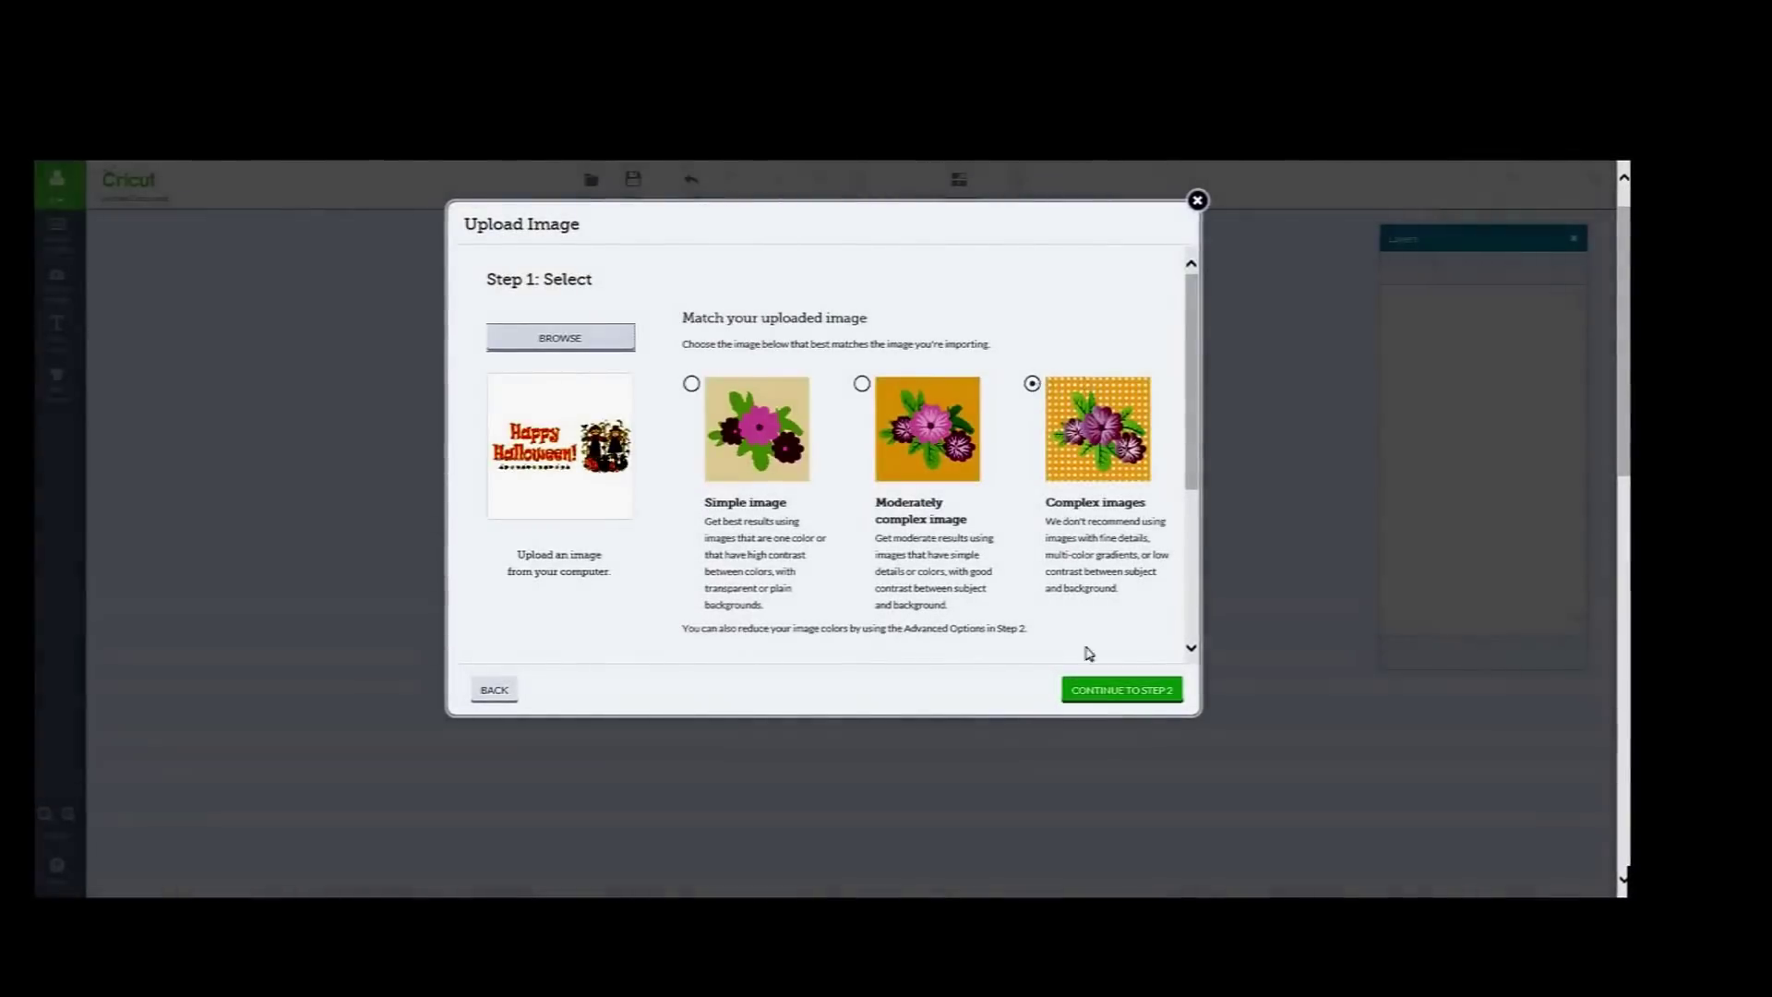
pyautogui.click(1105, 694)
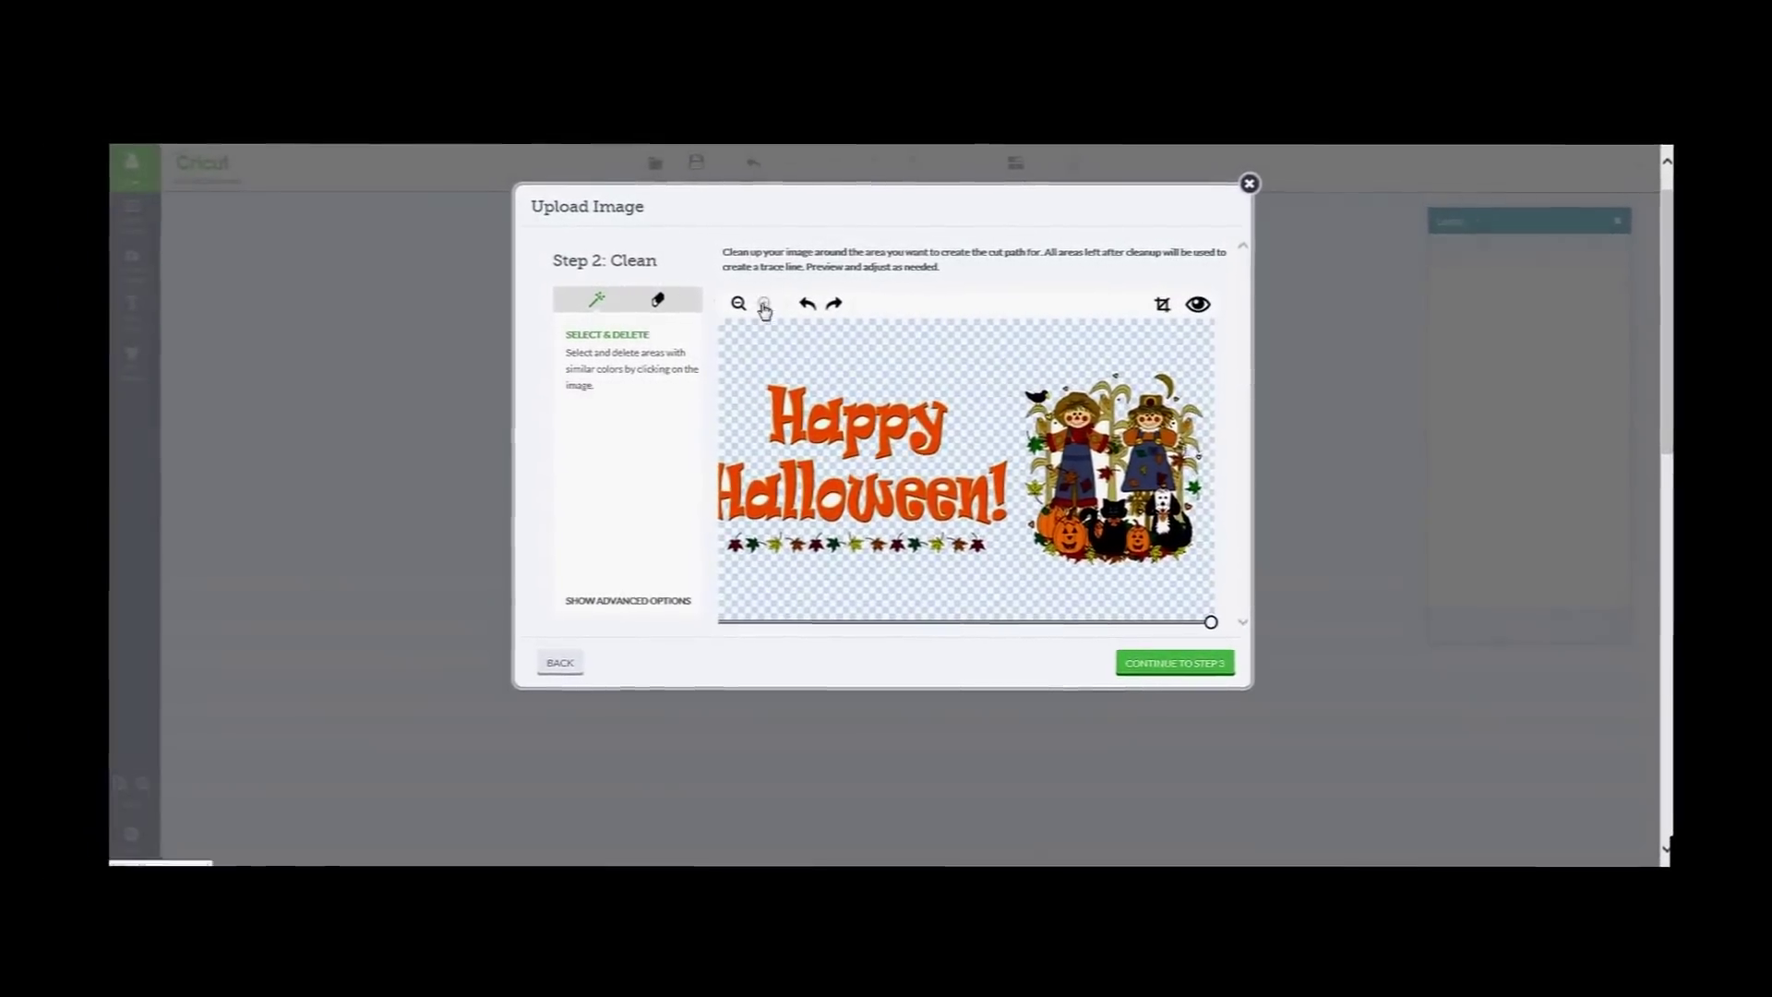
pyautogui.click(764, 305)
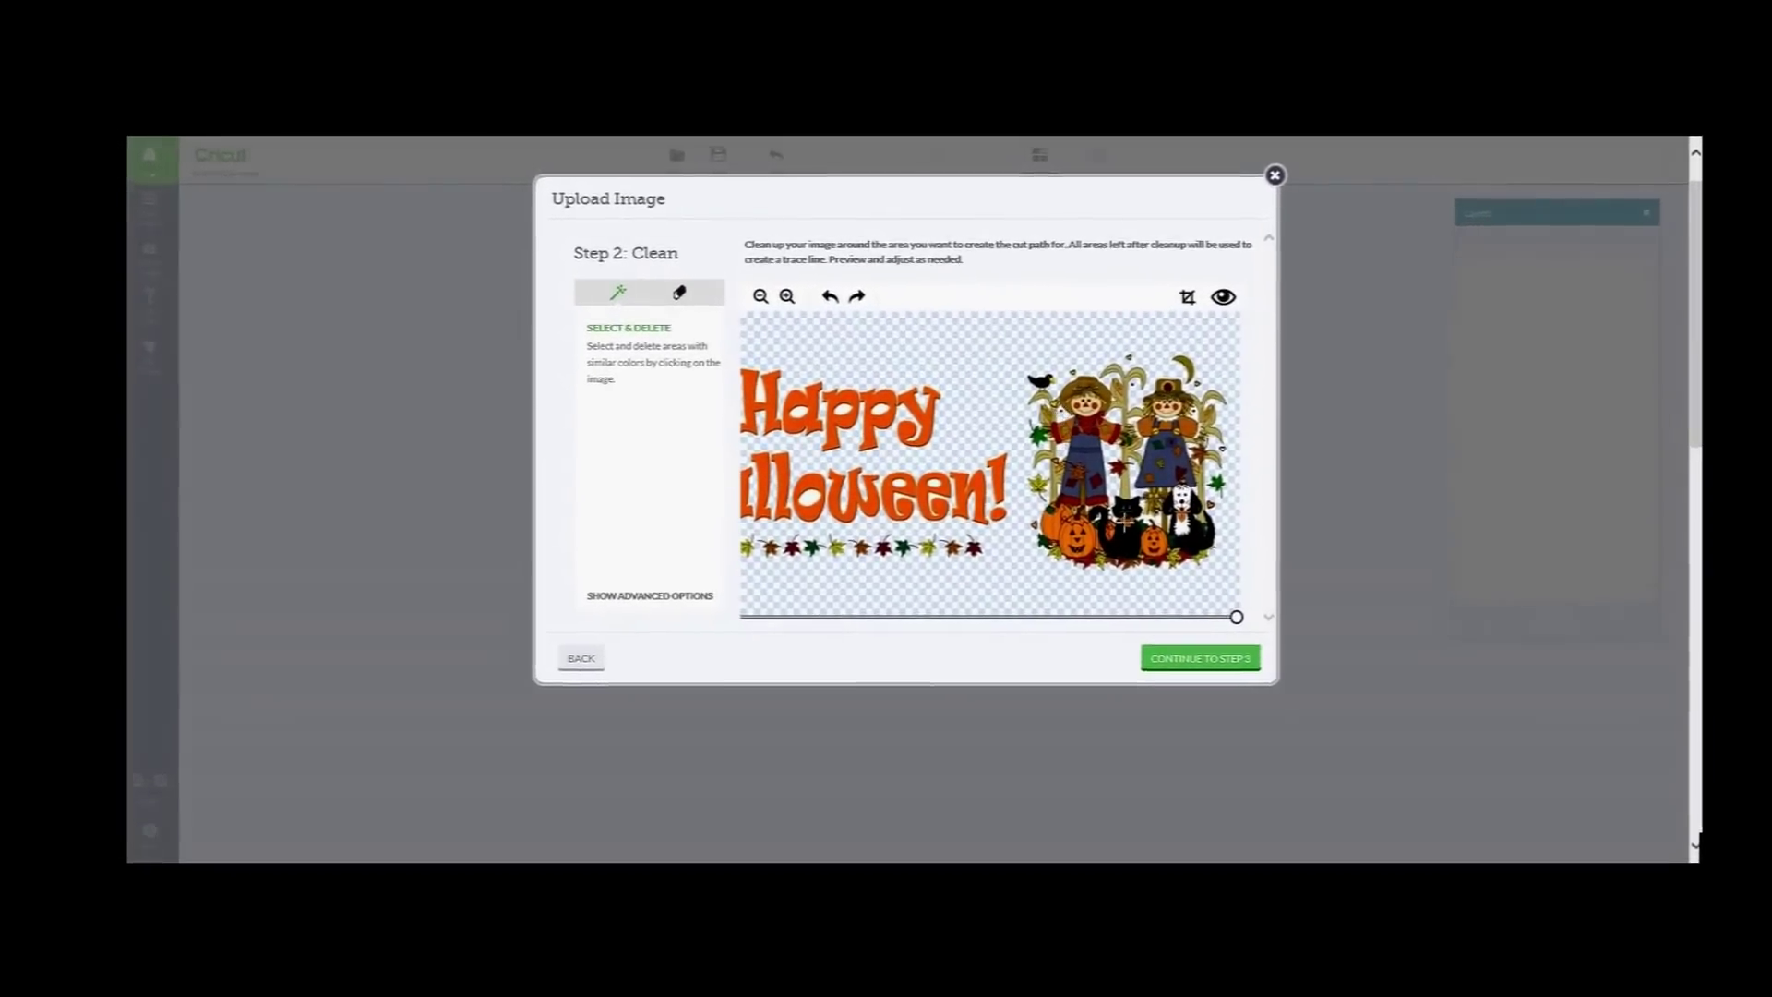
pyautogui.click(799, 299)
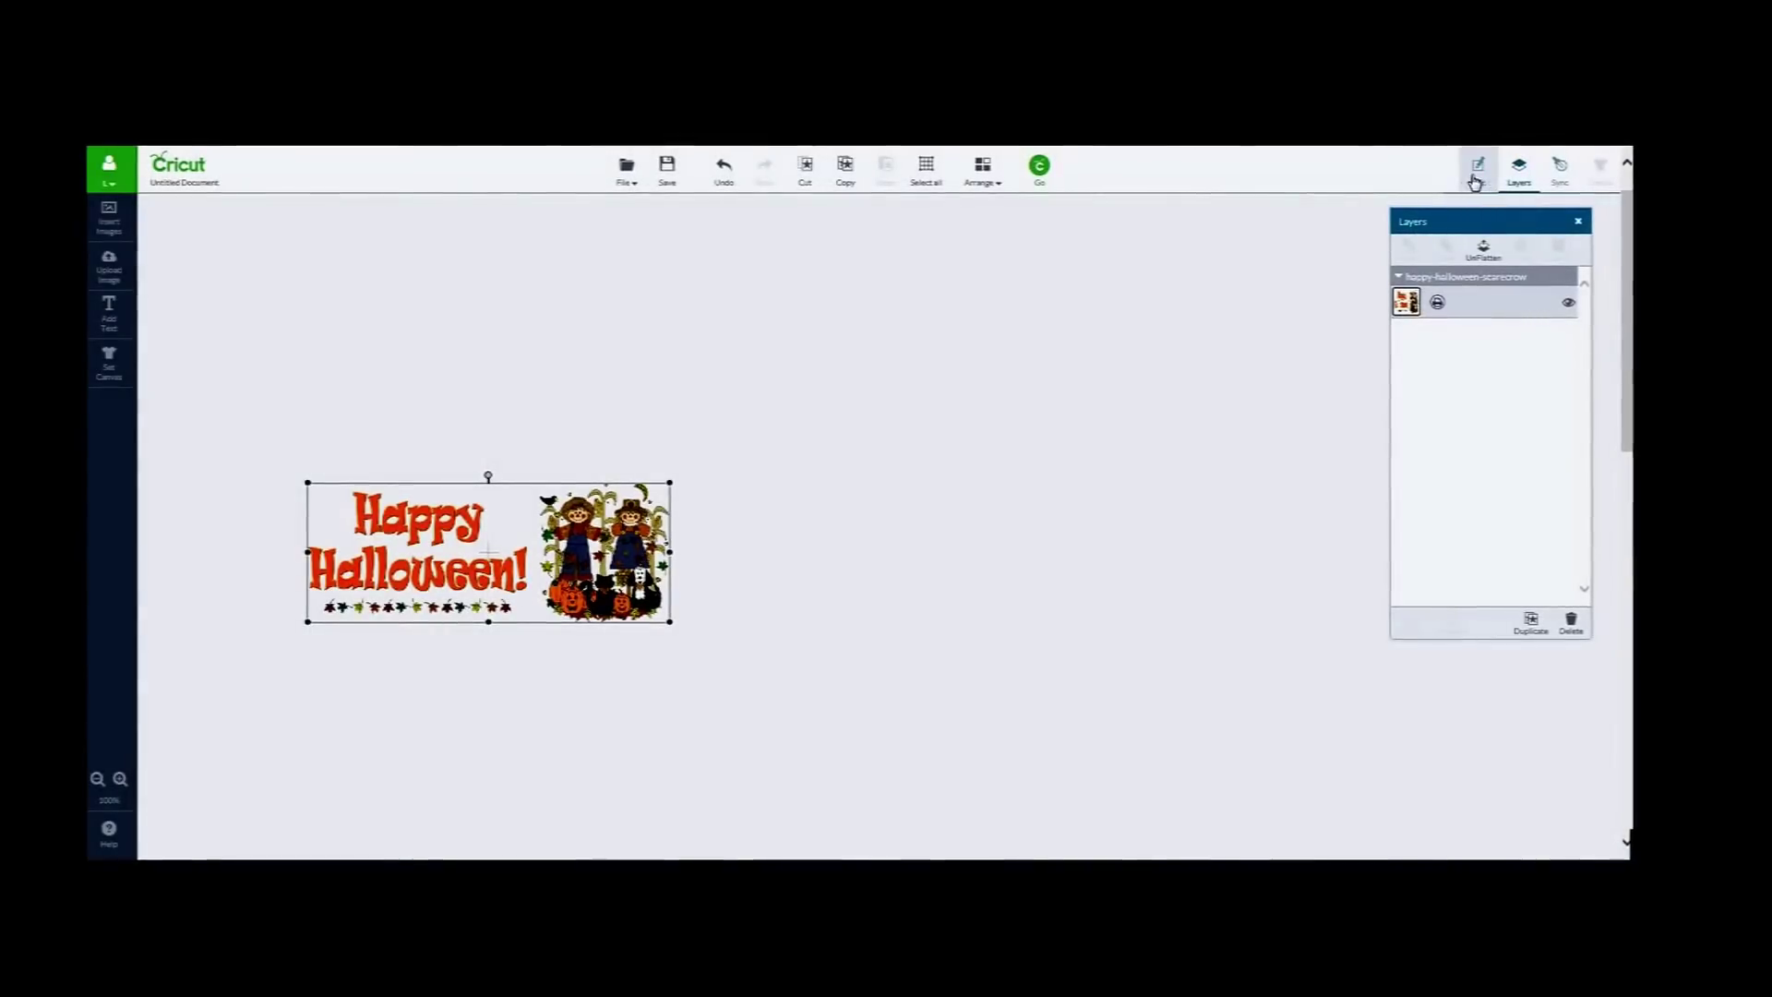
# - Rotate the Happy Halloween image 90° and set its height to 4 inches
pyautogui.click(1477, 170)
pyautogui.click(1111, 360)
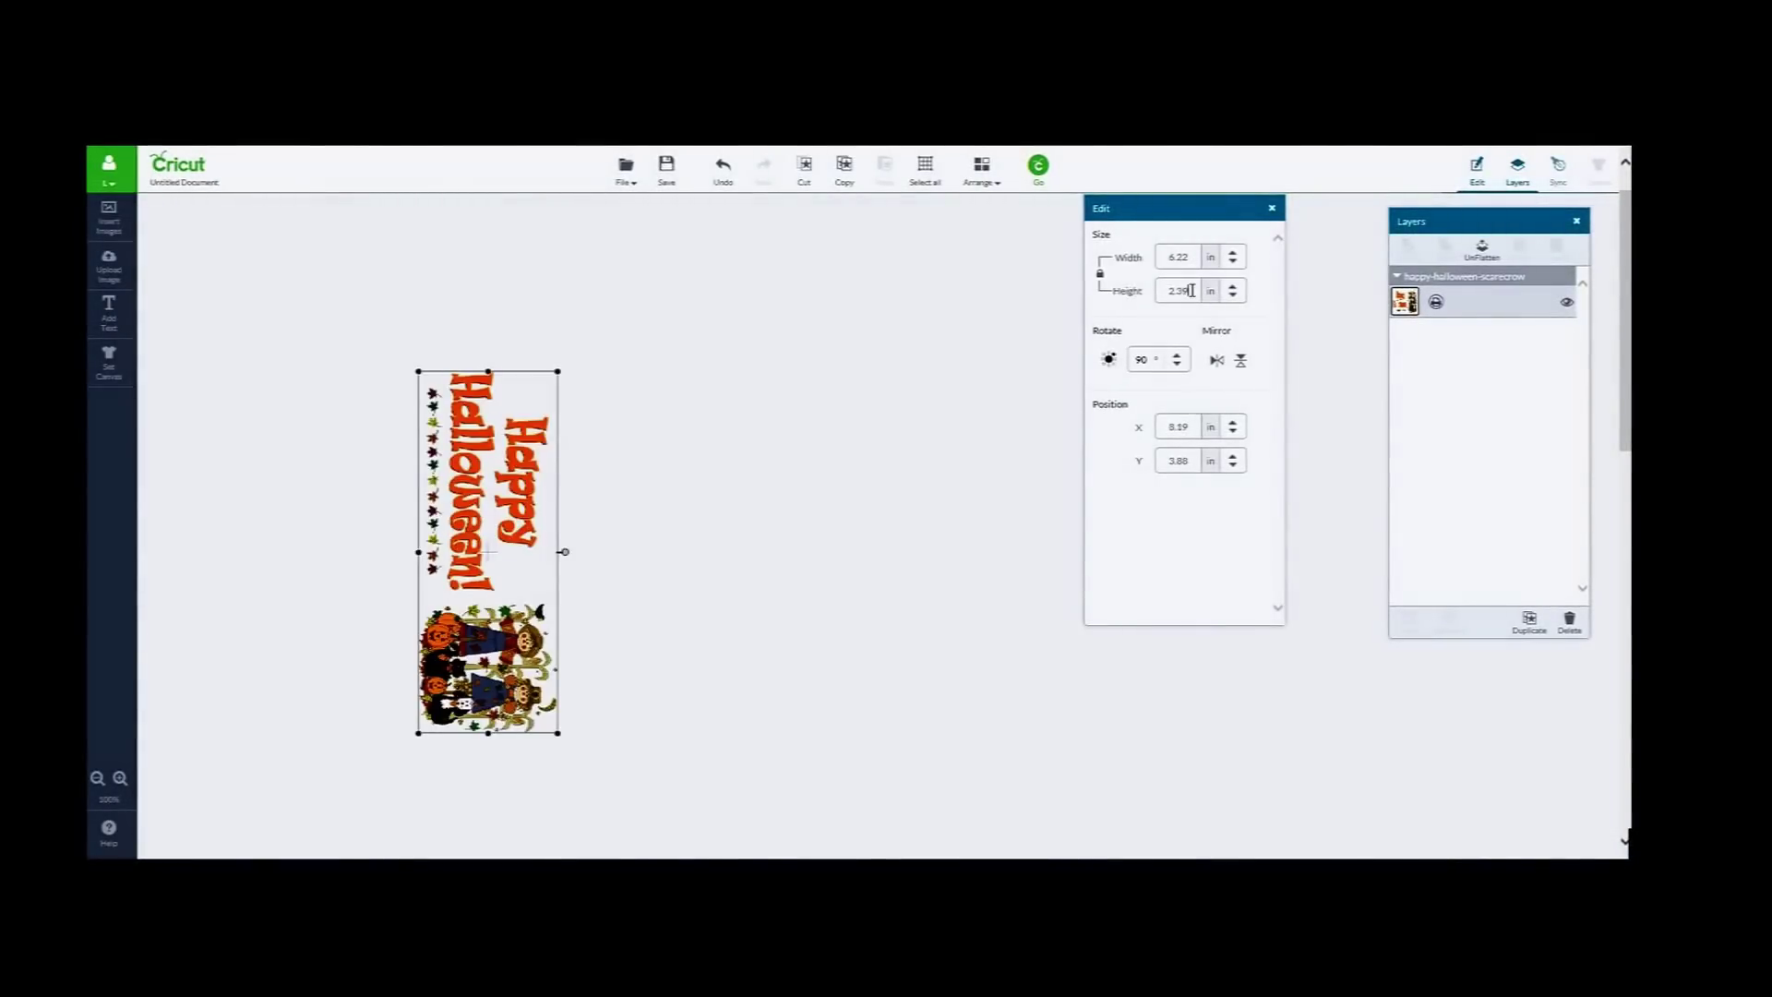
pyautogui.click(1172, 260)
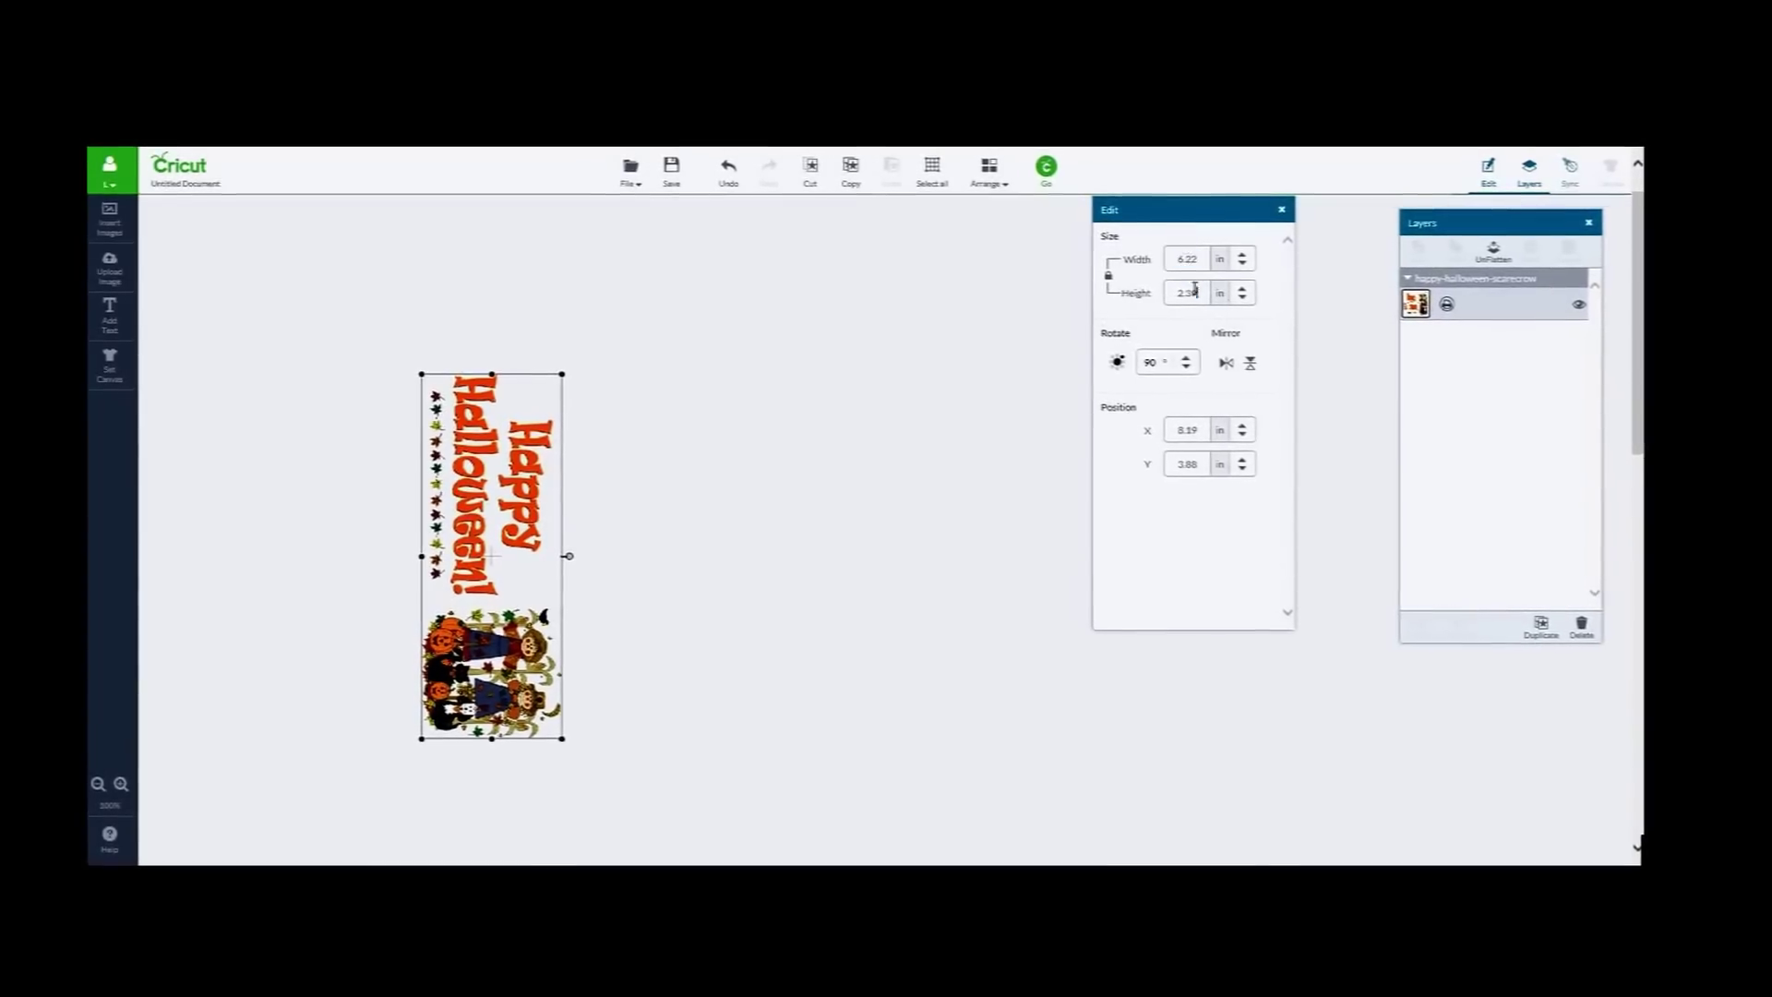
pyautogui.click(1165, 291)
pyautogui.write('4')
pyautogui.press('Return')
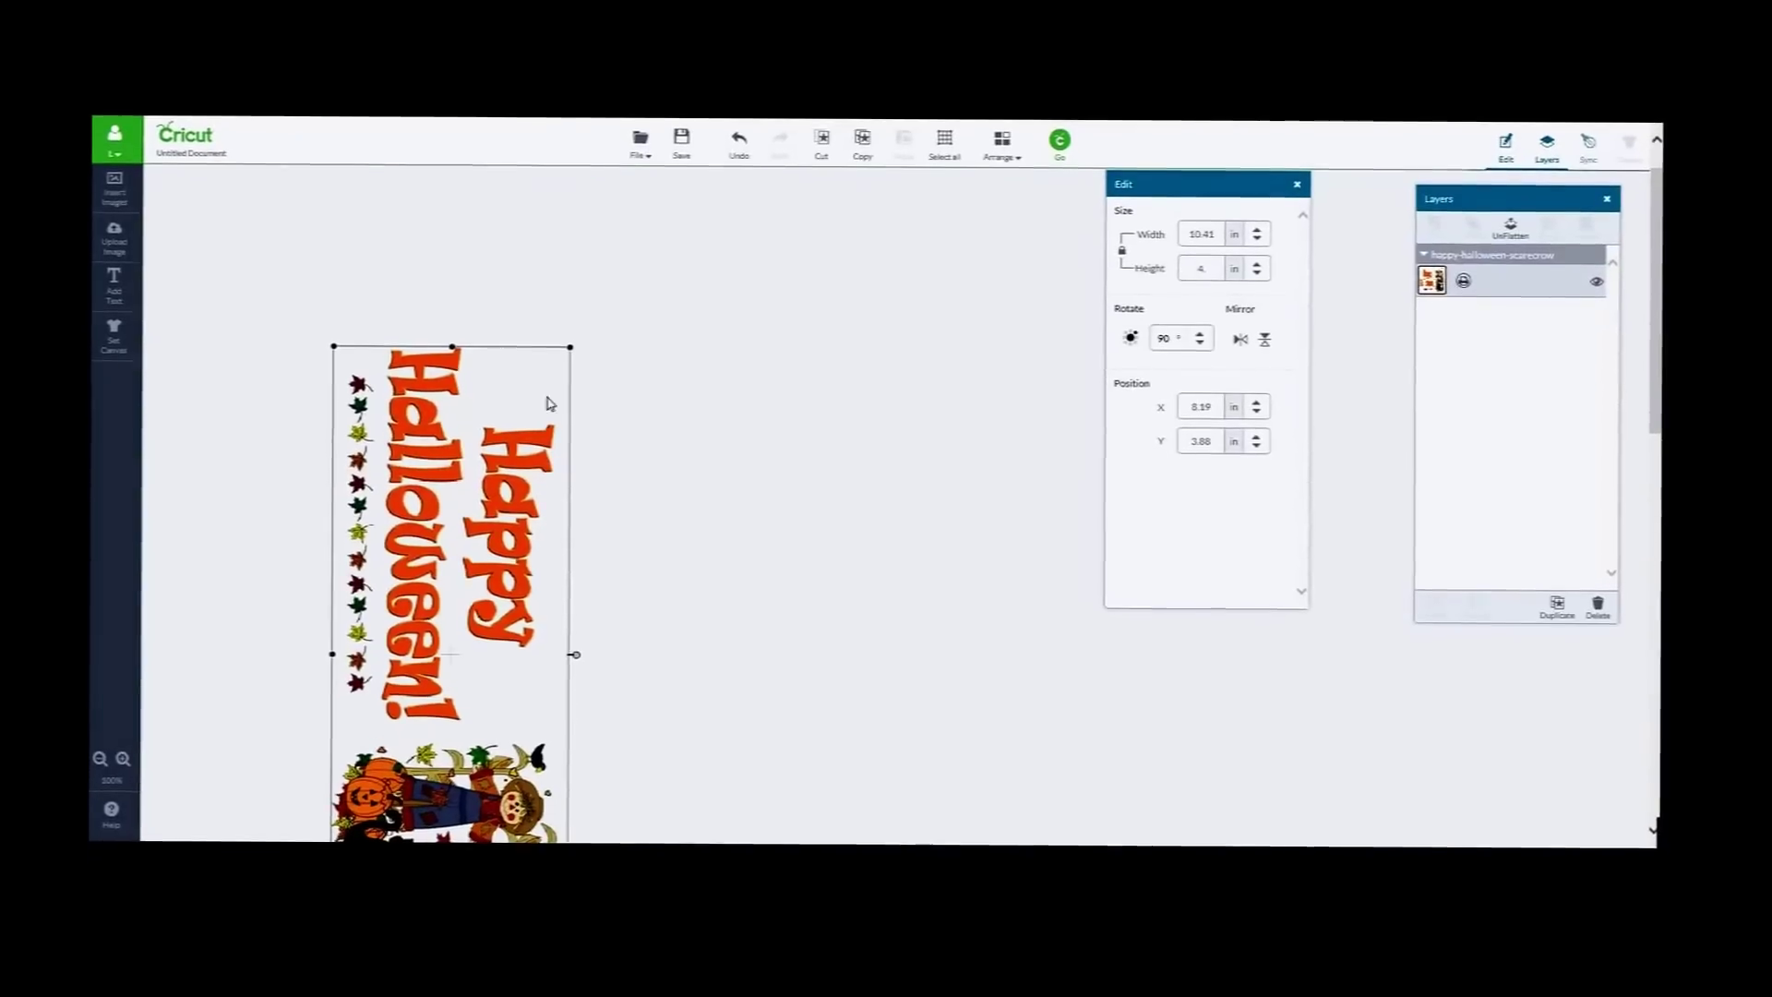
# - Set the image width to 6 inches, then change it to 7 inches
pyautogui.click(1039, 158)
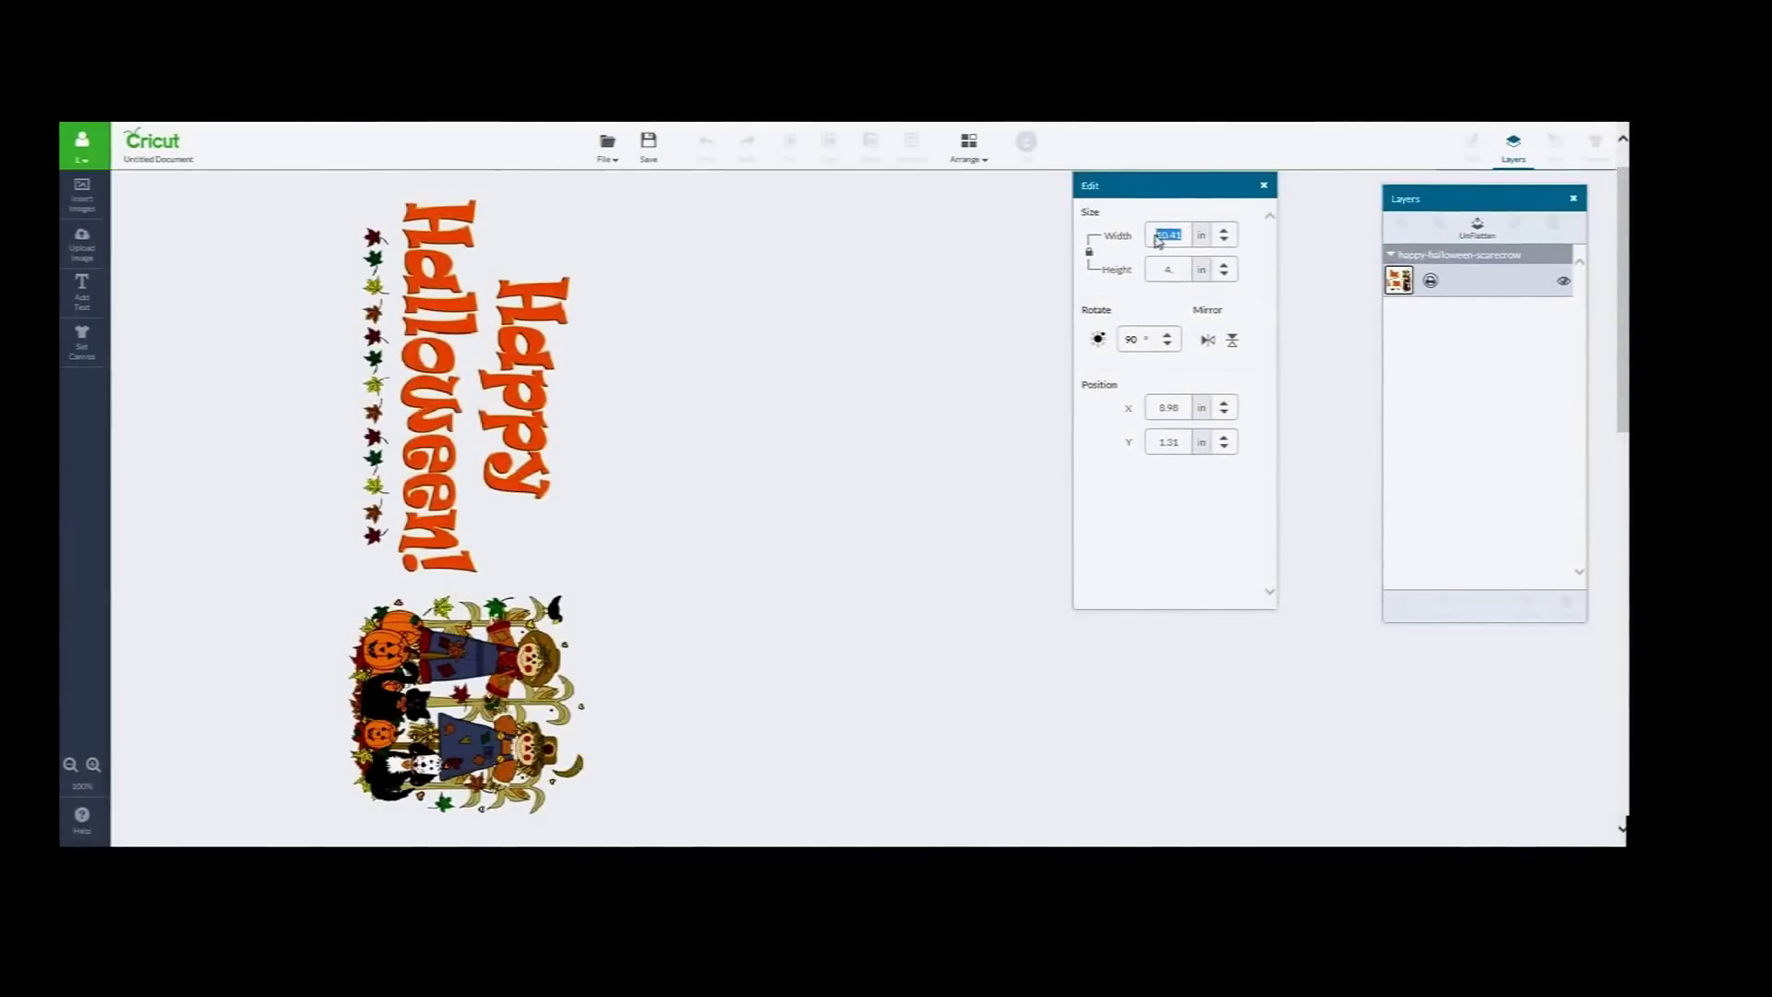
pyautogui.write('6')
pyautogui.press('Return')
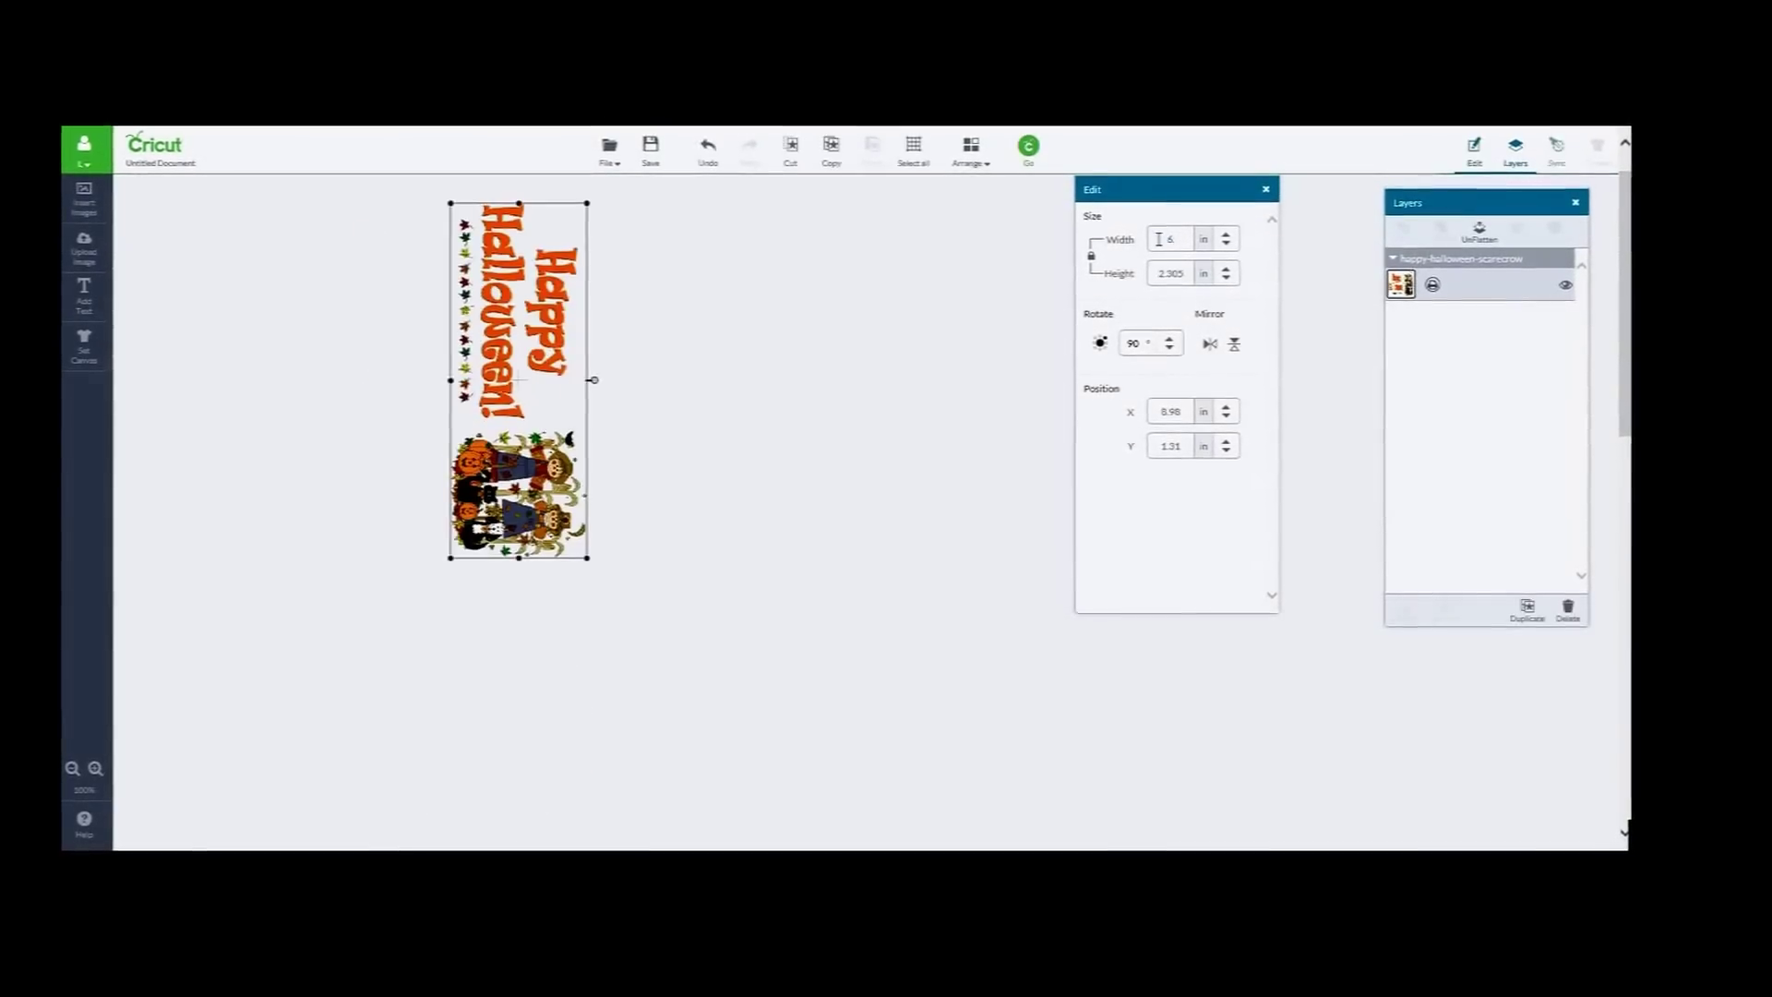
pyautogui.doubleClick(1159, 240)
pyautogui.write('7')
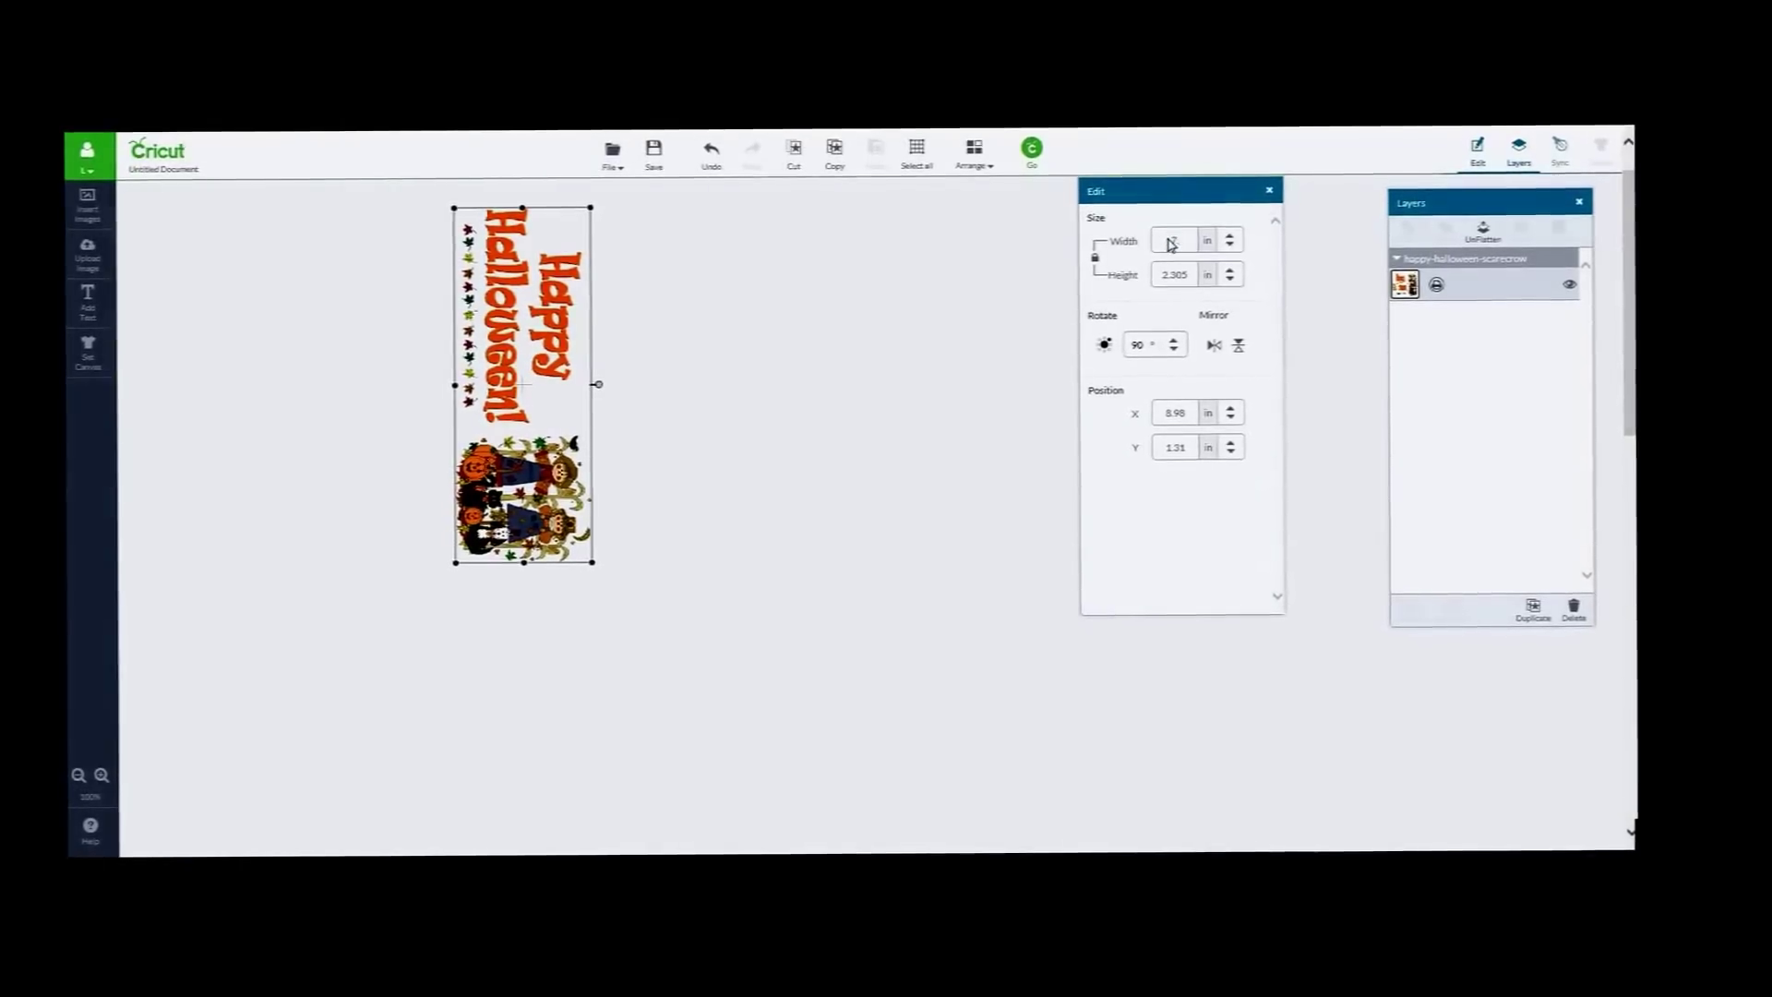